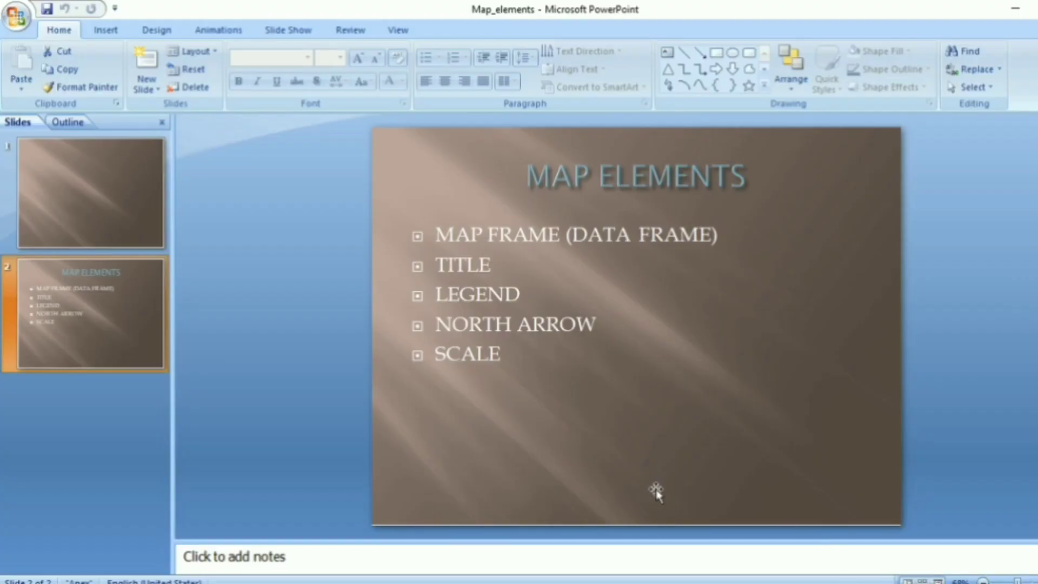
# Step: Return to ArcMap, switch to layout view and select the empty New Data Frame on the page
pyautogui.hotkey('alt', 'Tab')
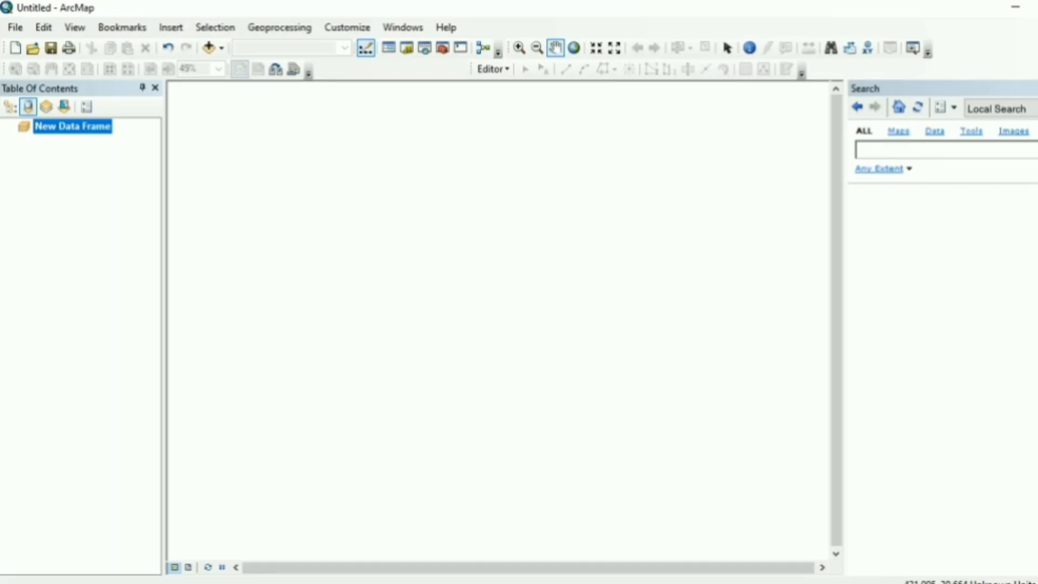
pyautogui.click(192, 569)
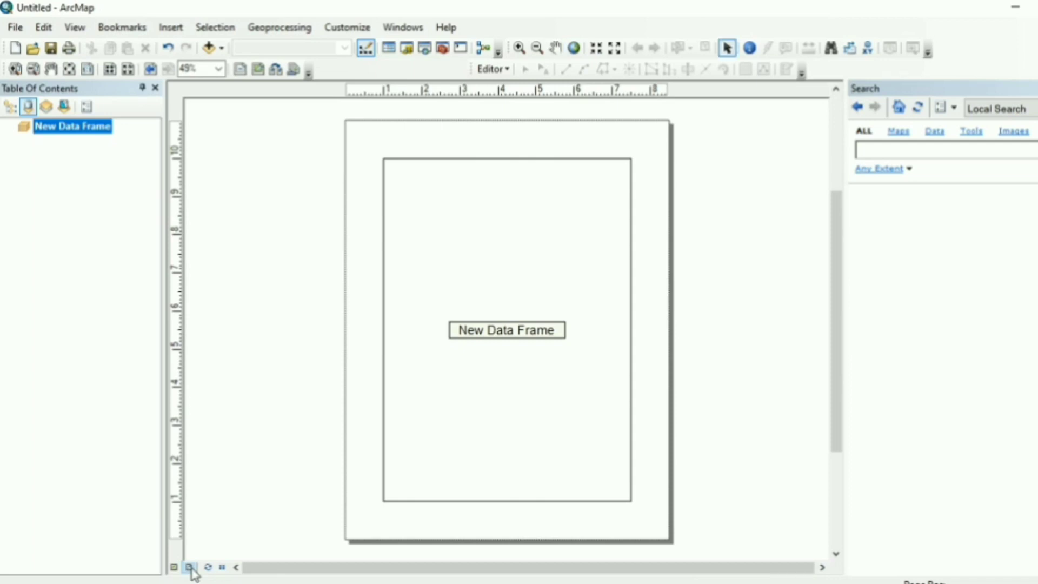
pyautogui.click(410, 318)
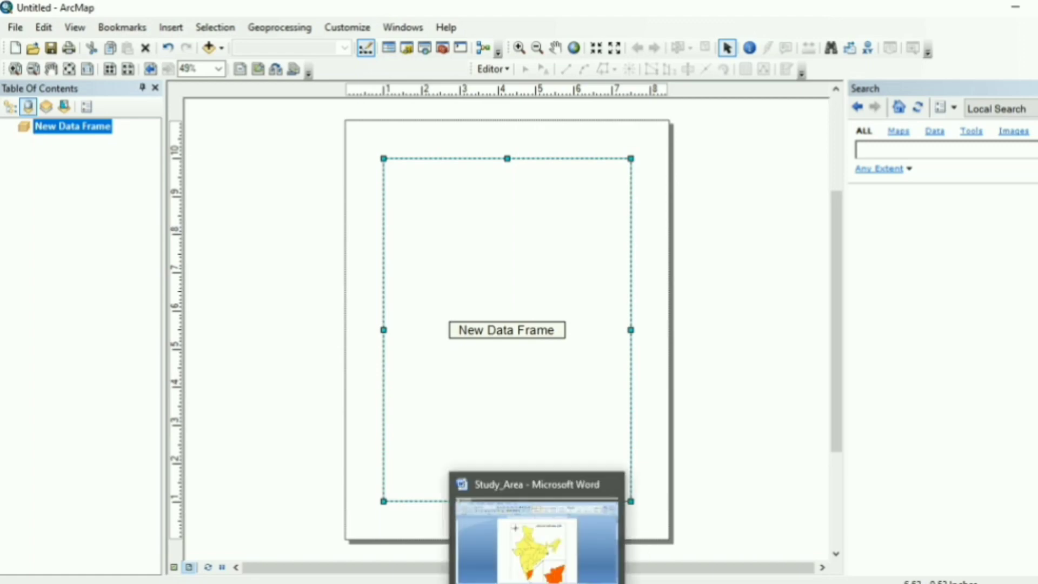
# Step: Browse the example layouts in the Study_Area Word document and view the AAI India map image
pyautogui.click(538, 532)
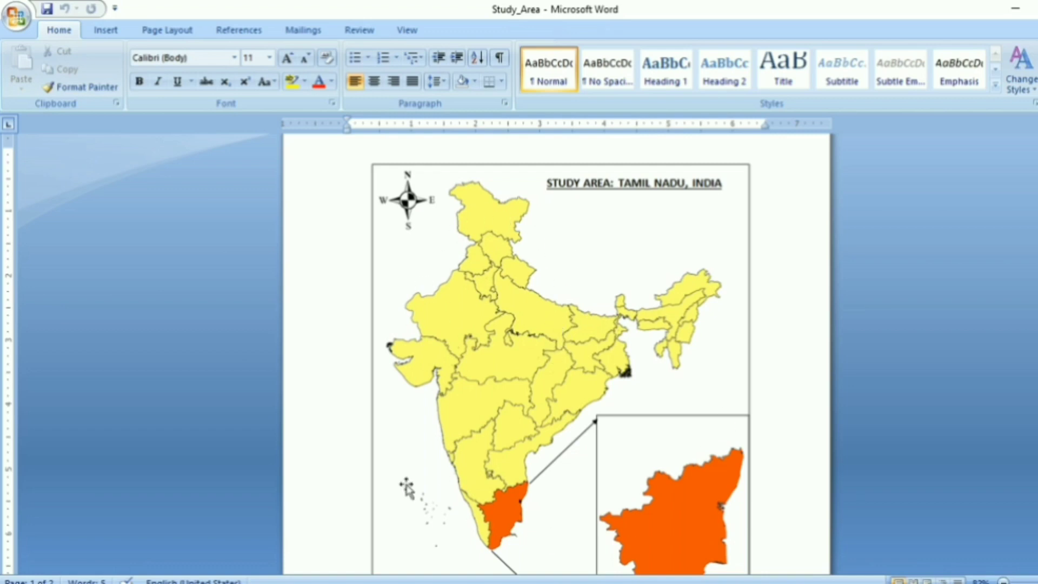
pyautogui.scroll(-1, 649, 375)
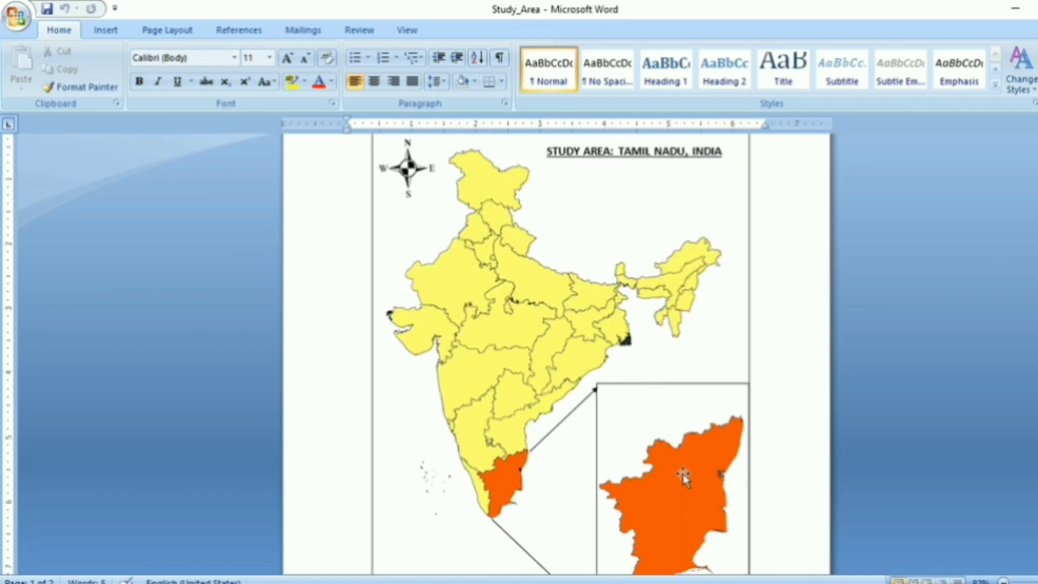
pyautogui.scroll(-1, 683, 476)
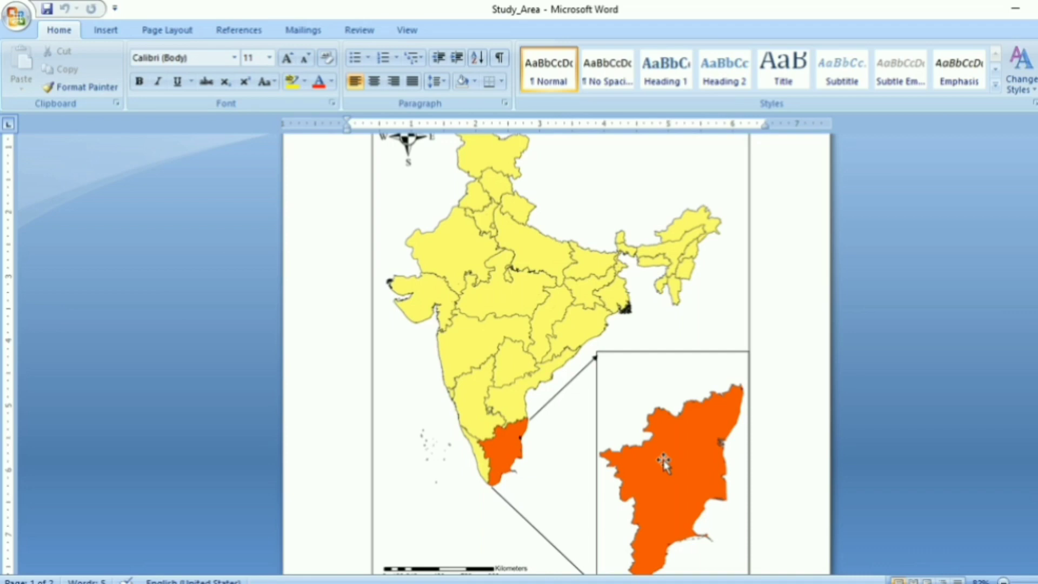
pyautogui.scroll(-3, 664, 463)
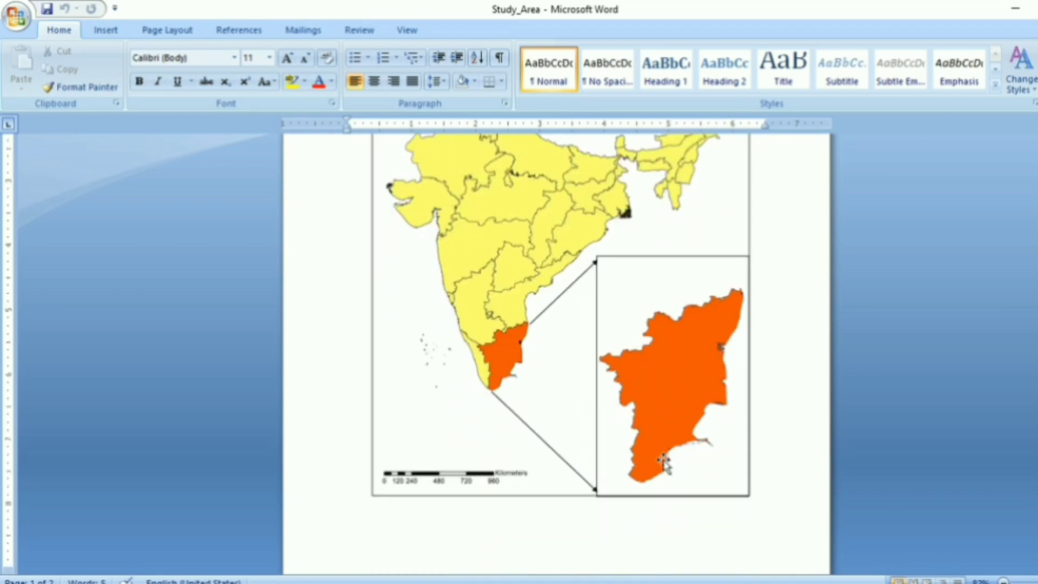
pyautogui.scroll(-6, 557, 352)
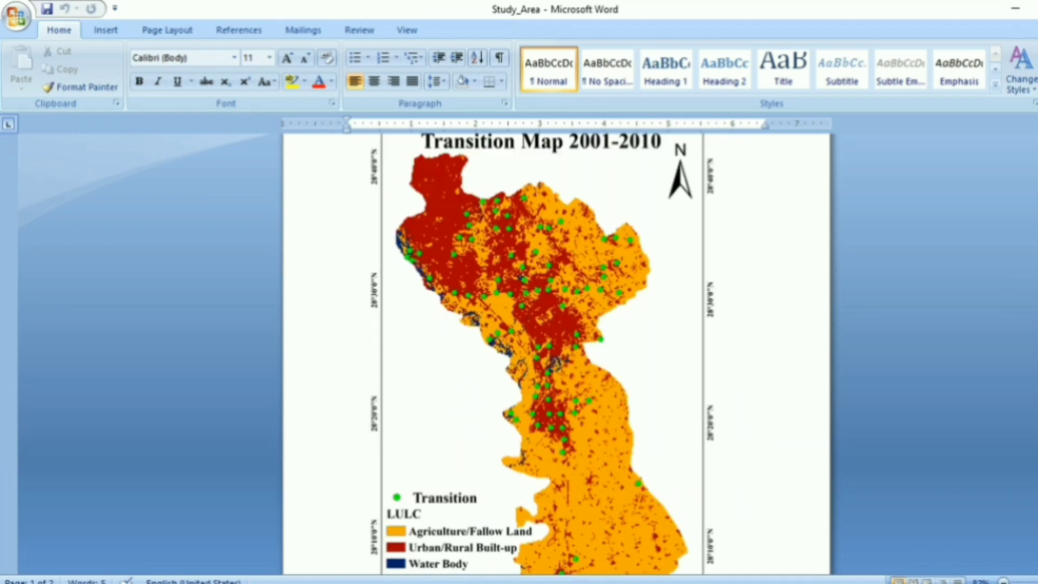
pyautogui.scroll(1, 726, 372)
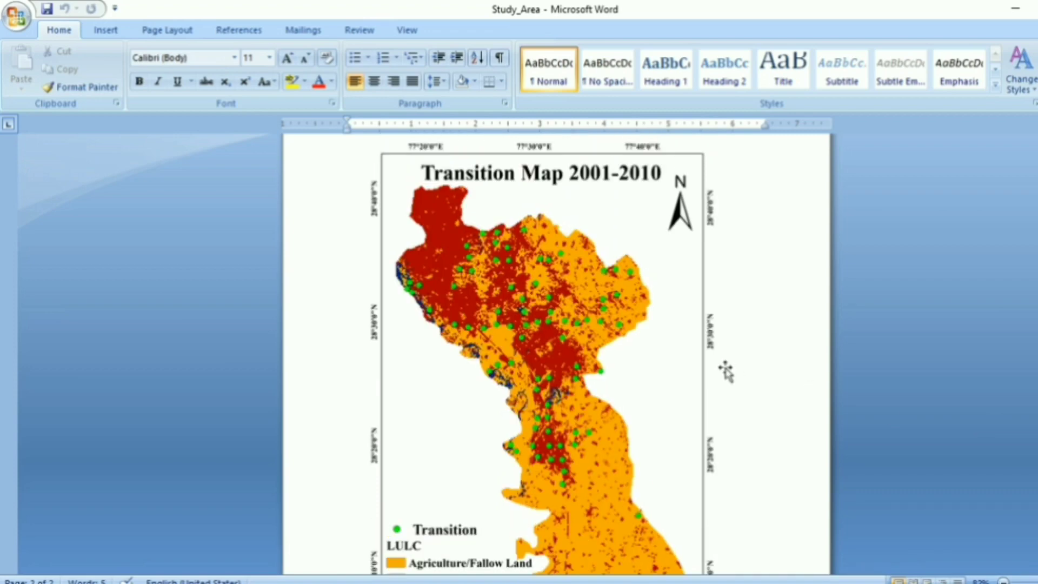
pyautogui.scroll(-1, 726, 372)
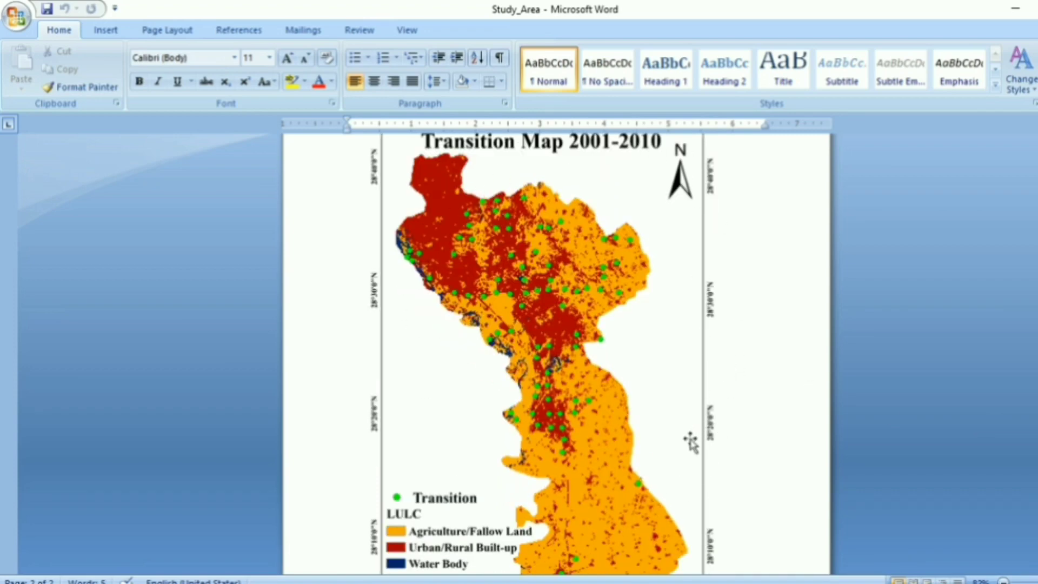
pyautogui.scroll(-3, 691, 443)
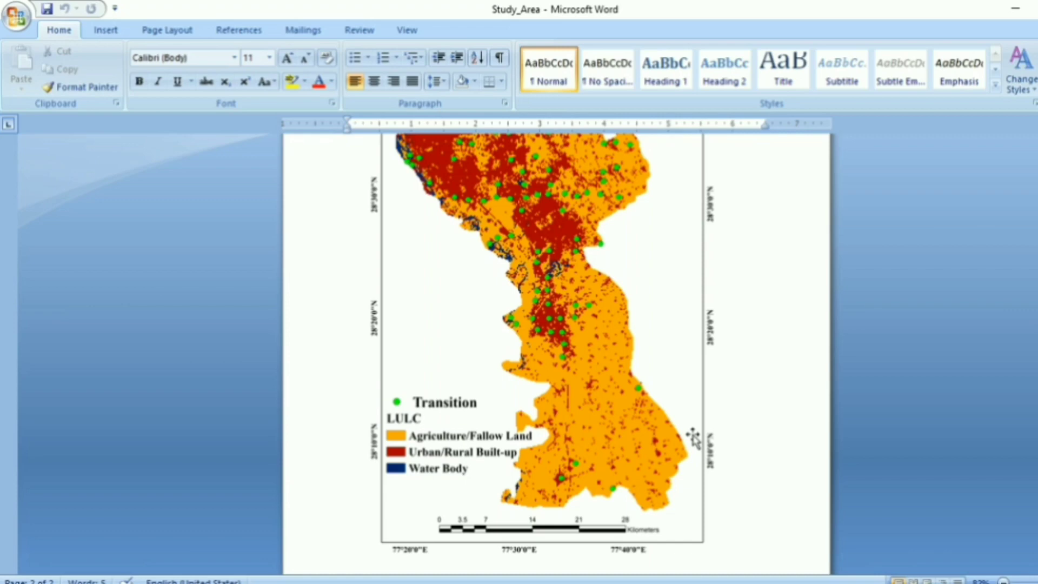
pyautogui.click(489, 565)
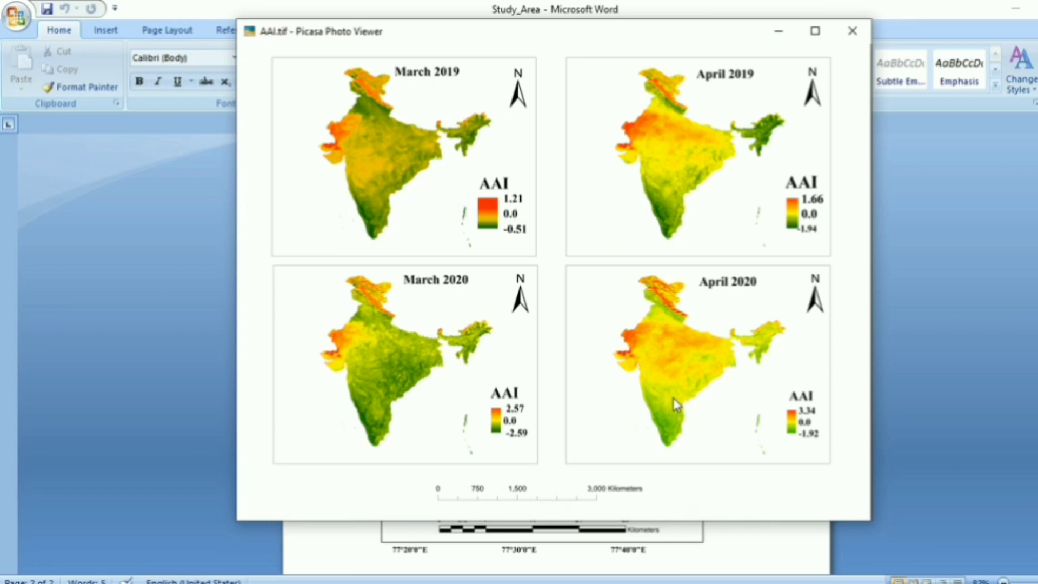
pyautogui.click(852, 31)
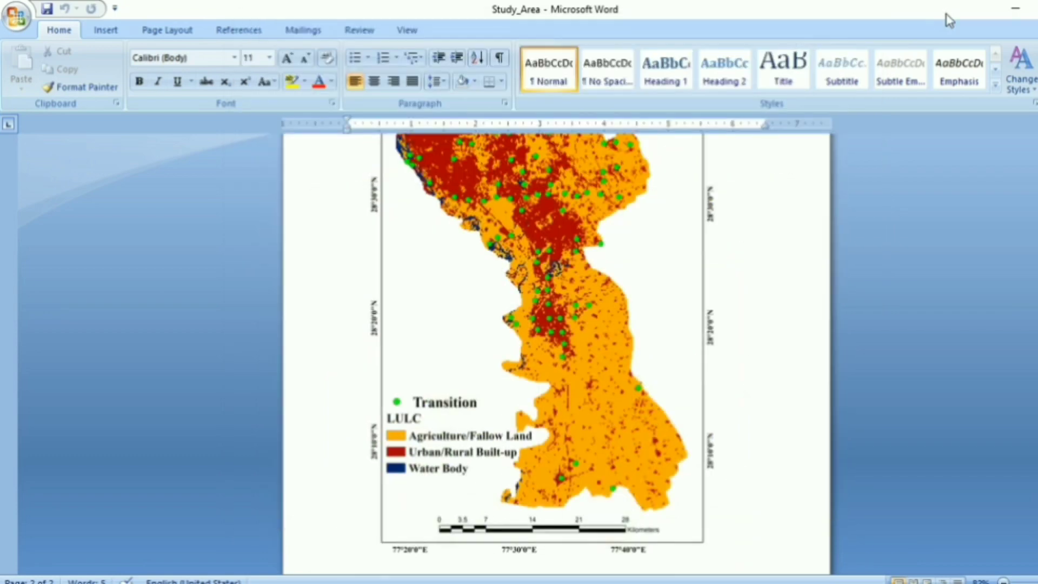
# Step: Back in ArcMap, insert a second data frame into the layout
pyautogui.click(1016, 8)
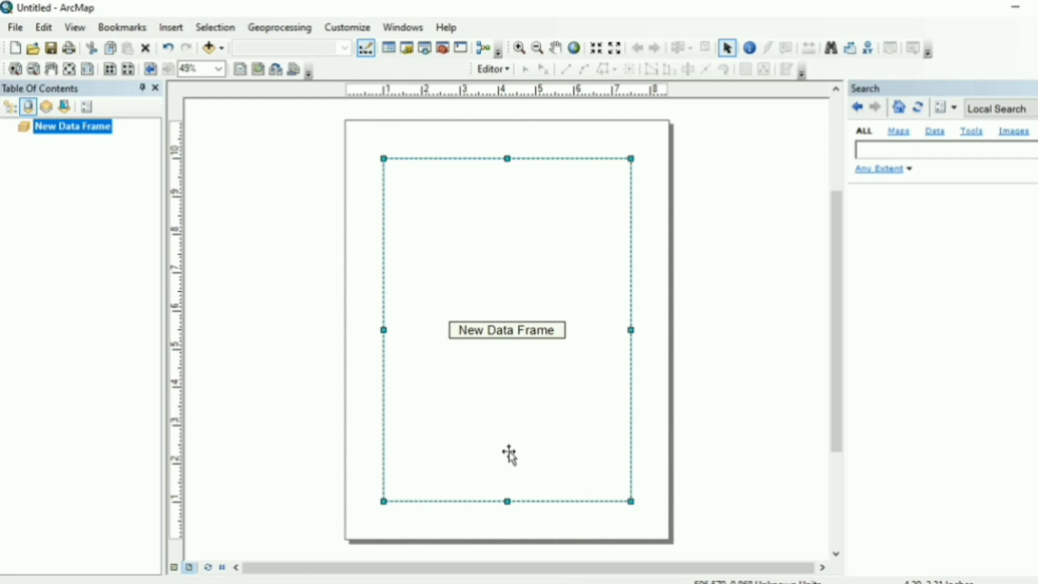
pyautogui.click(180, 38)
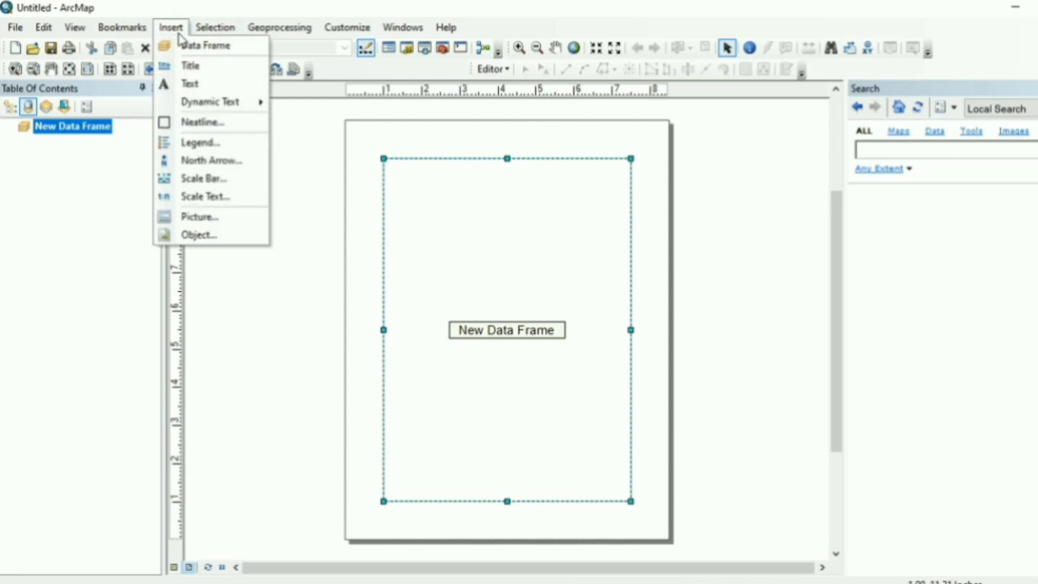
pyautogui.click(214, 48)
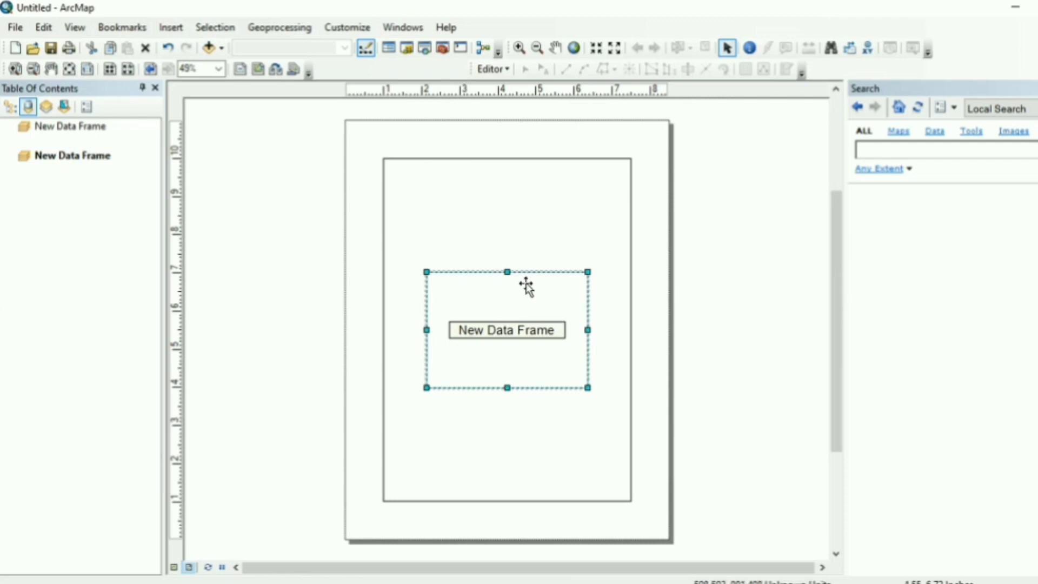
# Step: Shrink the first data frame into the upper left and move the new frame to the lower right
pyautogui.click(595, 464)
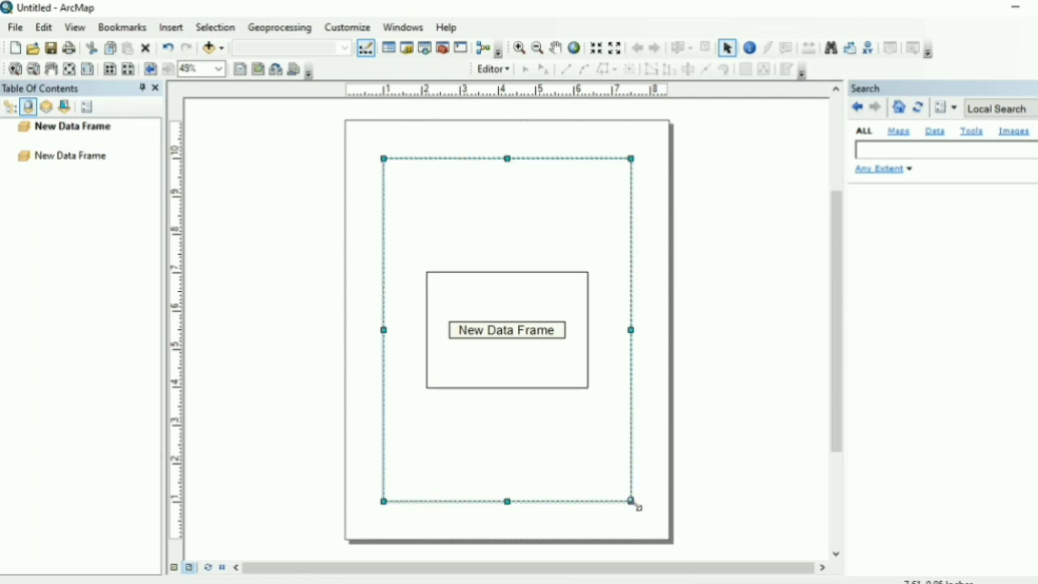
pyautogui.moveTo(634, 503); pyautogui.dragTo(529, 405)
pyautogui.click(570, 302)
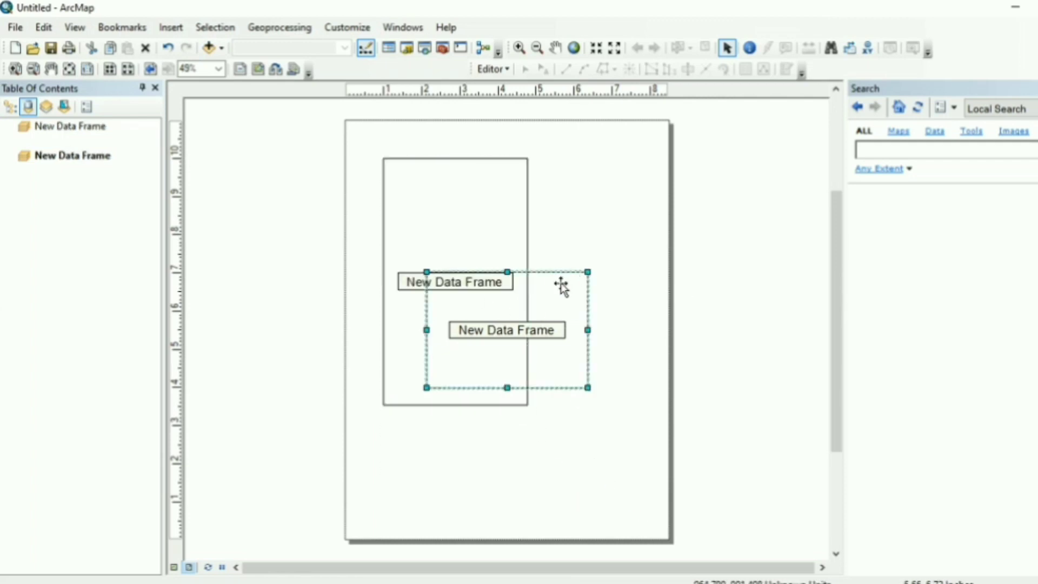
pyautogui.moveTo(562, 287); pyautogui.dragTo(622, 408)
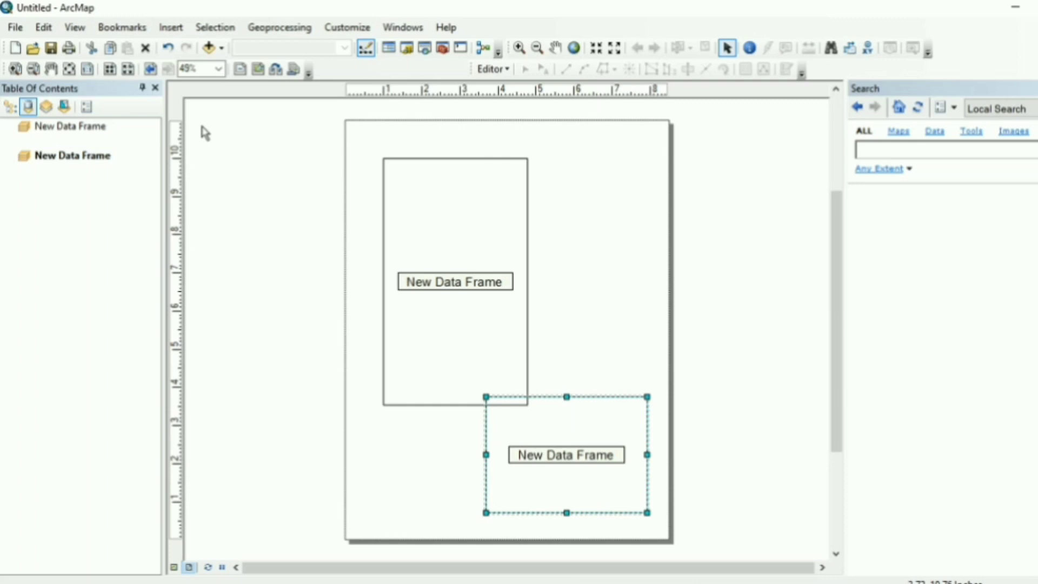
# Step: Set the page to Letter size in landscape orientation through Page and Print Setup
pyautogui.click(25, 32)
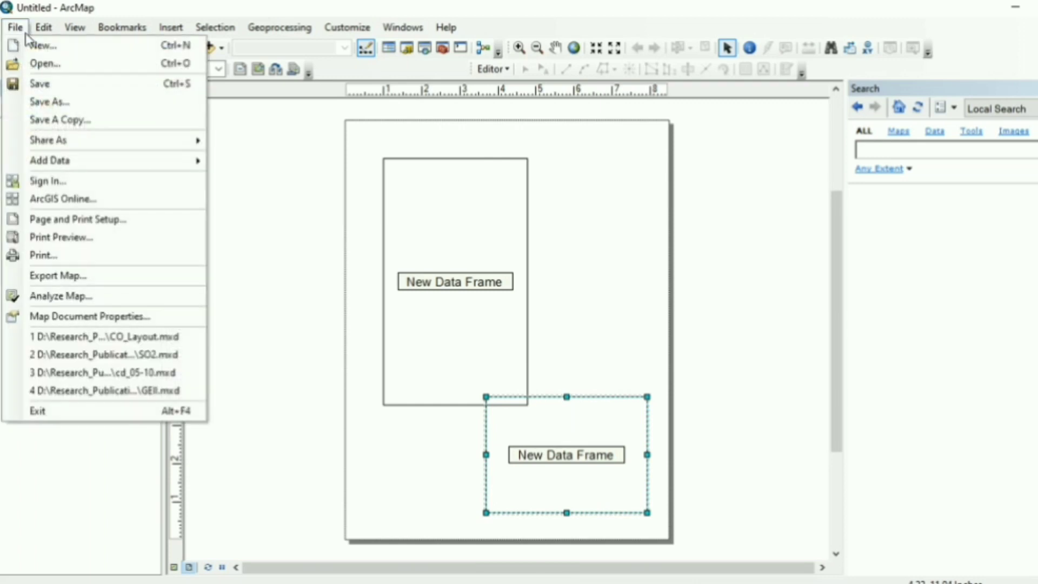
pyautogui.click(74, 220)
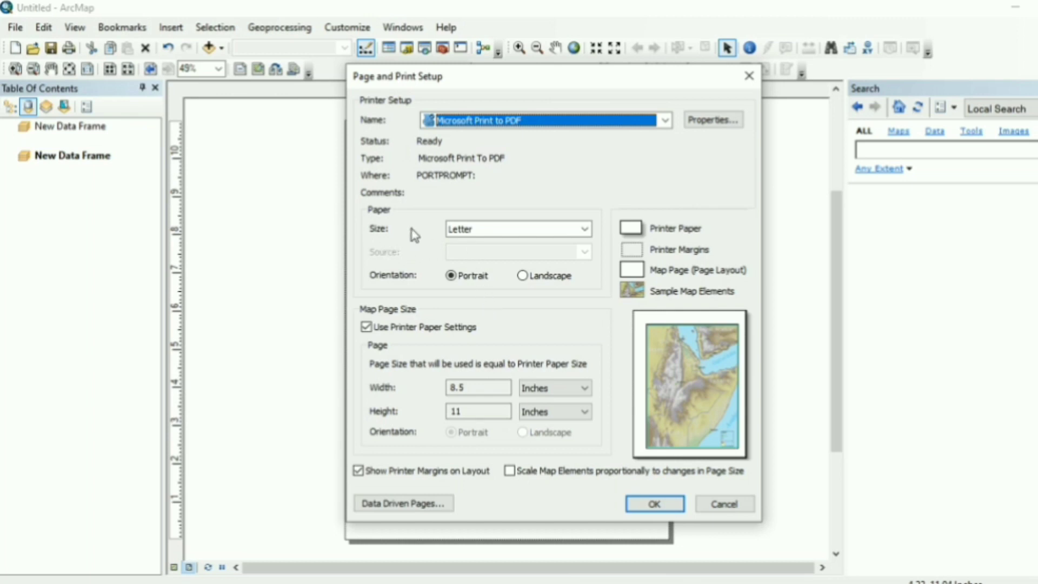
pyautogui.click(515, 229)
pyautogui.click(516, 229)
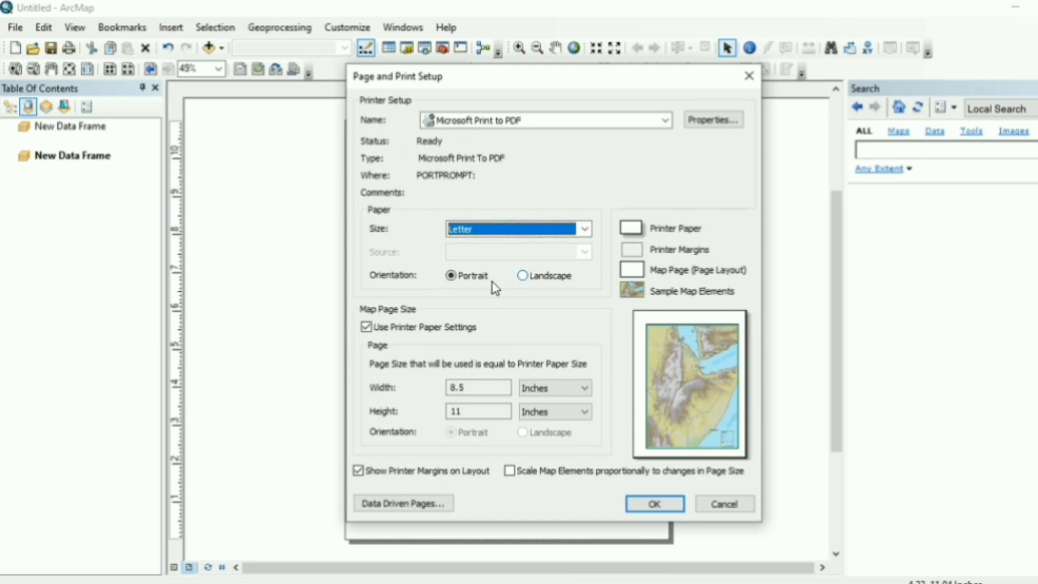
pyautogui.click(524, 278)
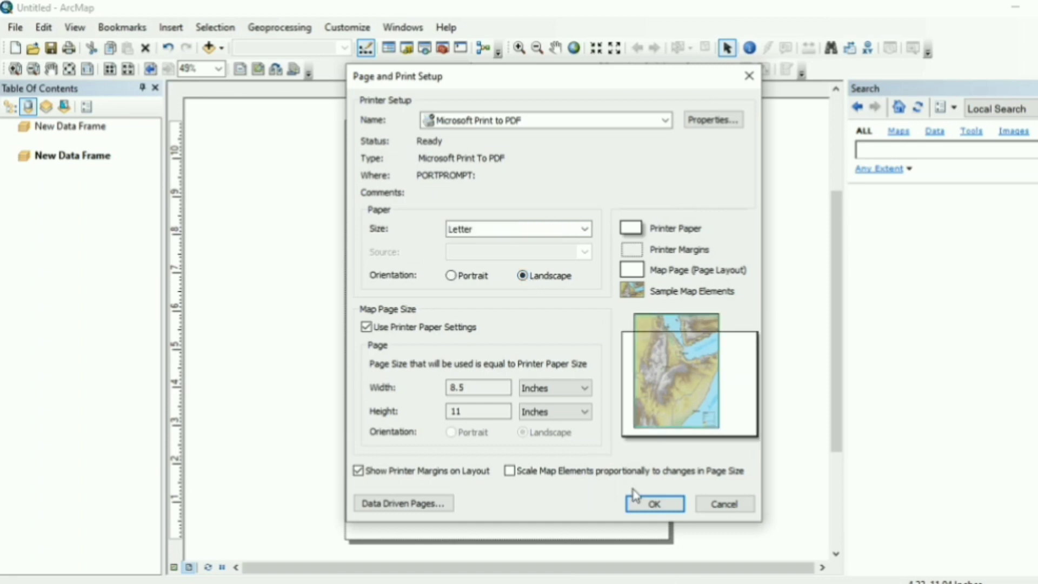
pyautogui.click(655, 503)
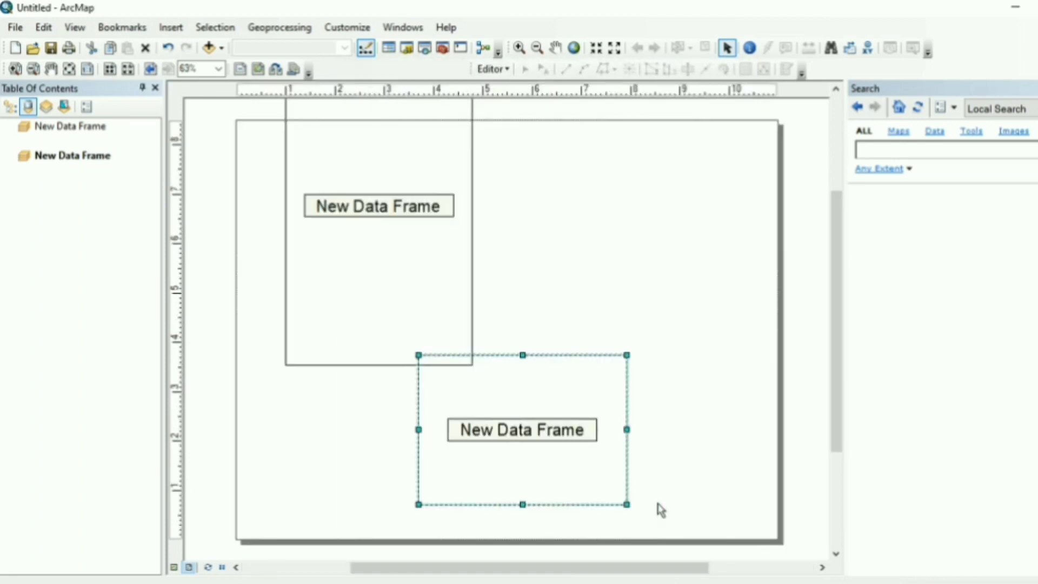
# Step: Move the upper frame down, and shift the other frame up to the right side, stretching it taller
pyautogui.click(434, 267)
pyautogui.moveTo(448, 269); pyautogui.dragTo(441, 373)
pyautogui.click(514, 379)
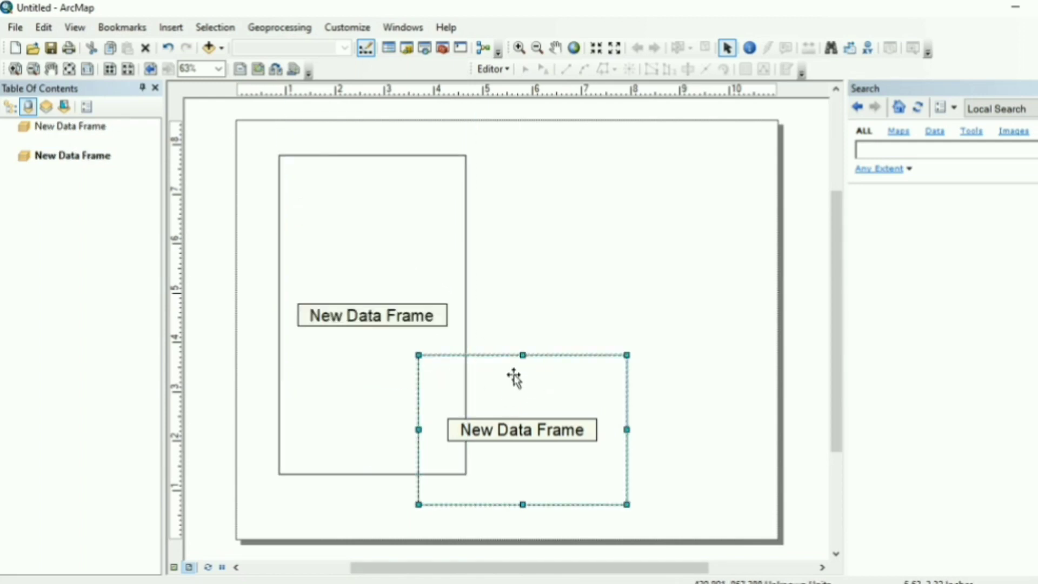
pyautogui.moveTo(514, 379); pyautogui.dragTo(596, 181)
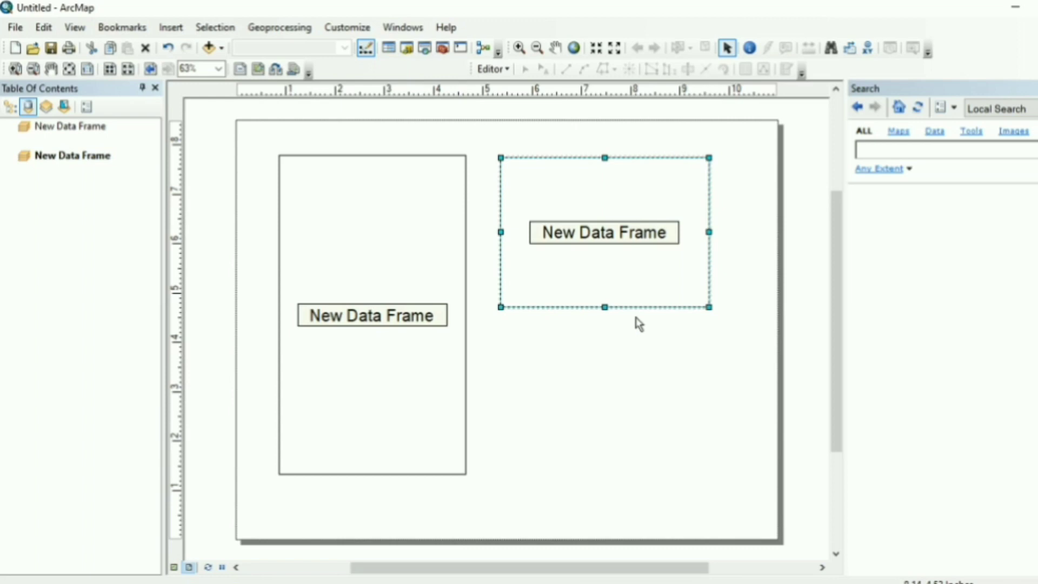
pyautogui.moveTo(605, 306); pyautogui.dragTo(611, 476)
pyautogui.moveTo(634, 260); pyautogui.dragTo(668, 263)
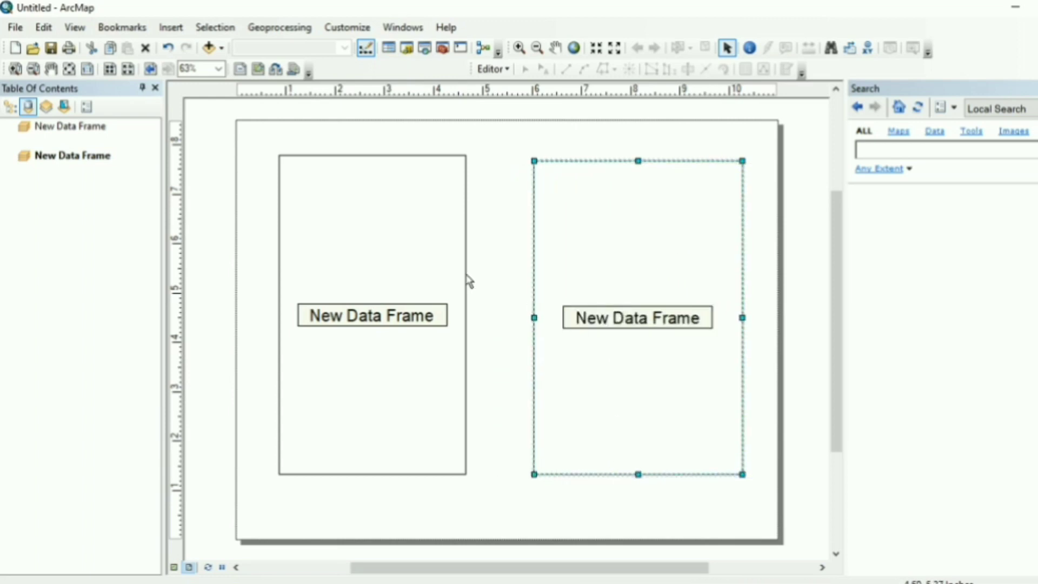
# Step: Adjust the left frame to match the right one and make the left frame active
pyautogui.click(438, 271)
pyautogui.moveTo(406, 208); pyautogui.dragTo(426, 212)
pyautogui.moveTo(486, 321); pyautogui.dragTo(507, 329)
pyautogui.click(586, 171)
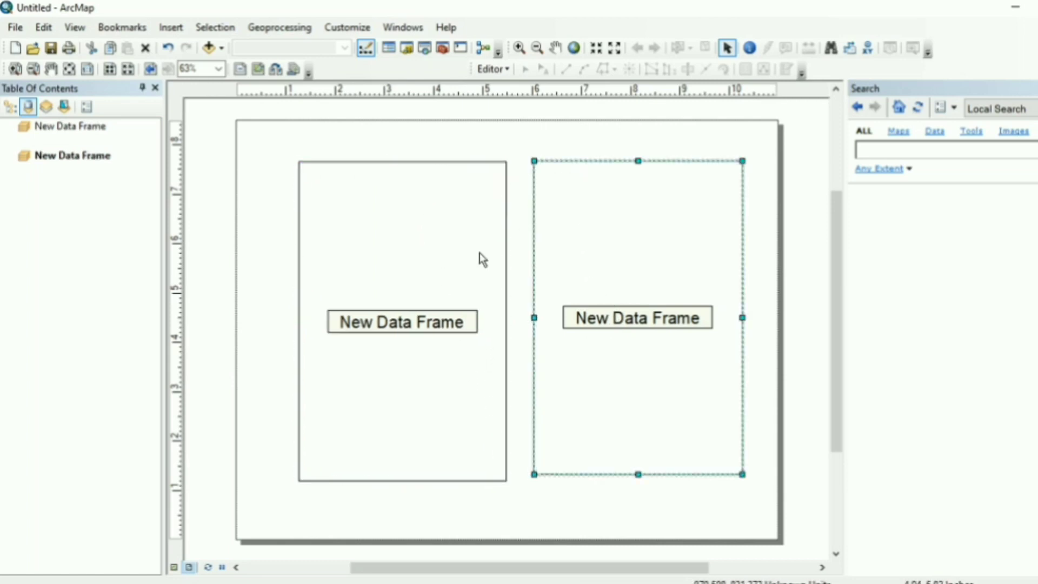
pyautogui.click(464, 250)
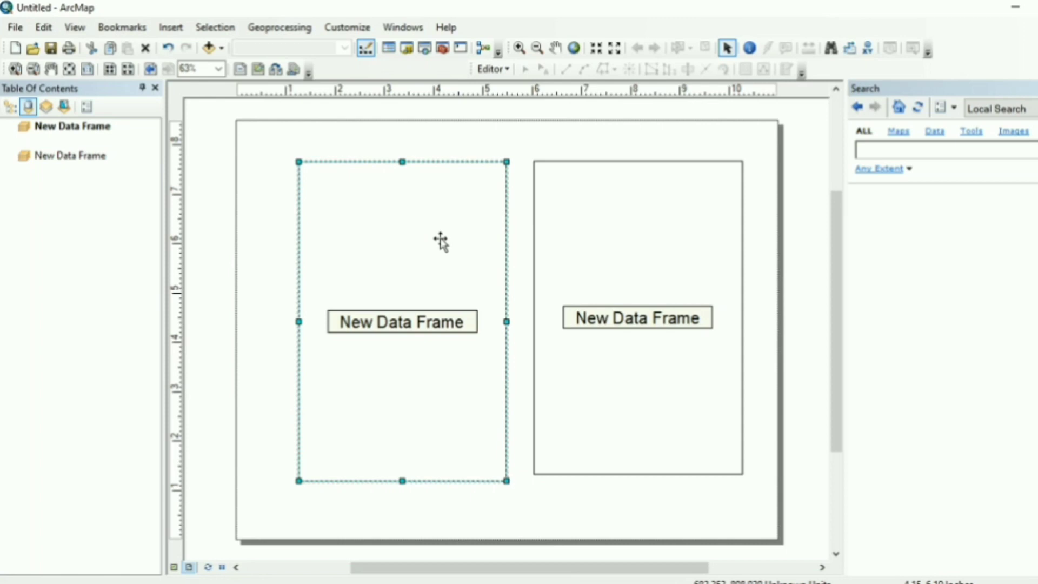
# Step: Add the geii_2009.img raster to the left data frame
pyautogui.click(208, 48)
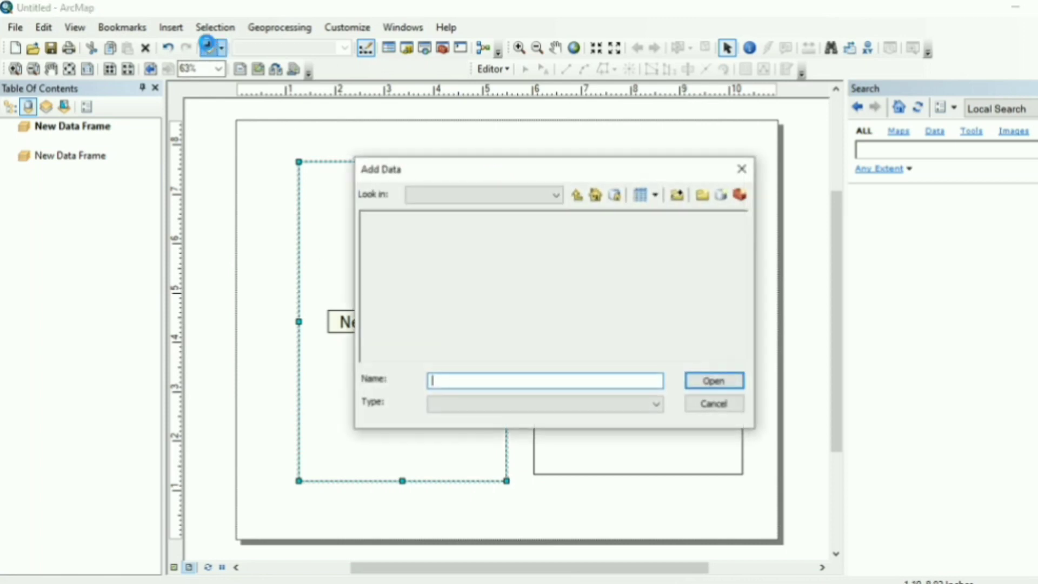
pyautogui.click(401, 246)
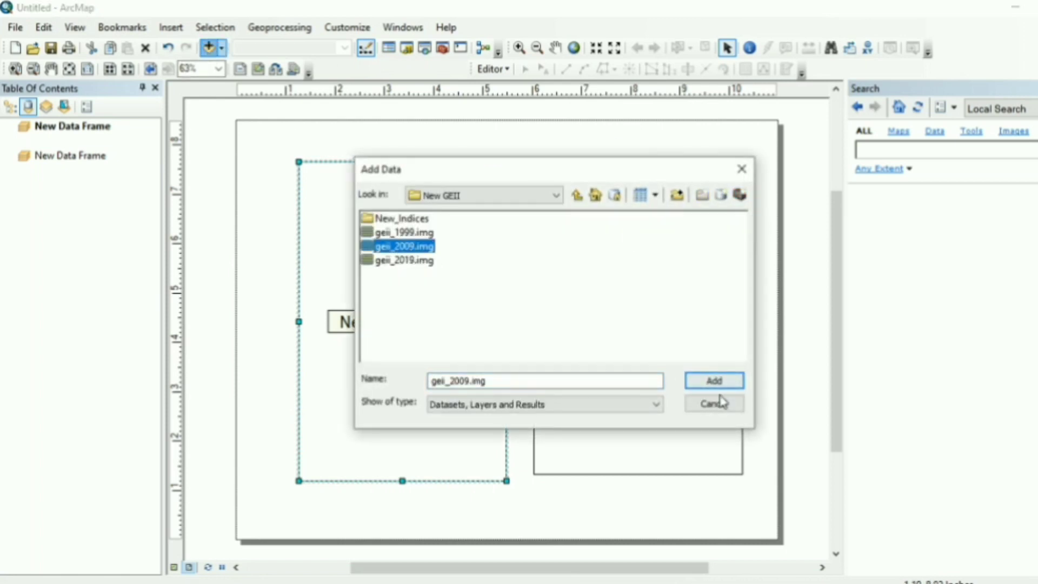
pyautogui.click(722, 383)
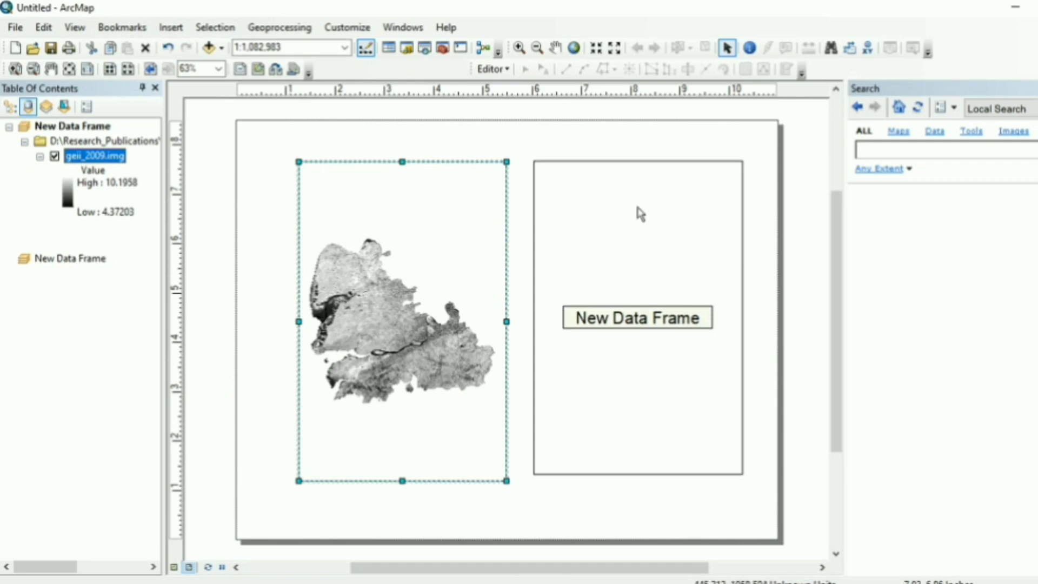
# Step: Activate the right data frame and add the geii_2019.img raster to it
pyautogui.click(649, 245)
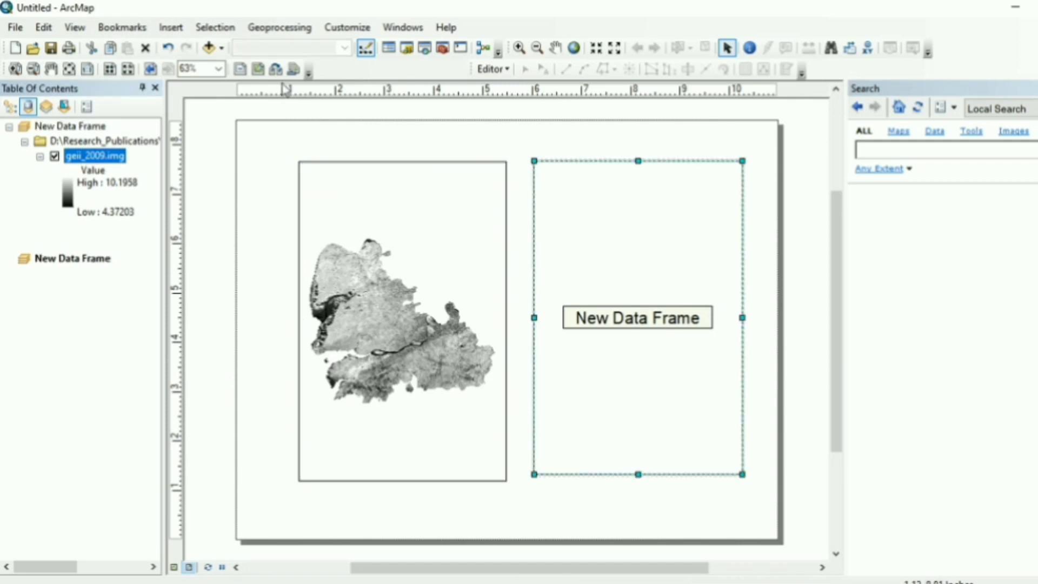
pyautogui.click(209, 47)
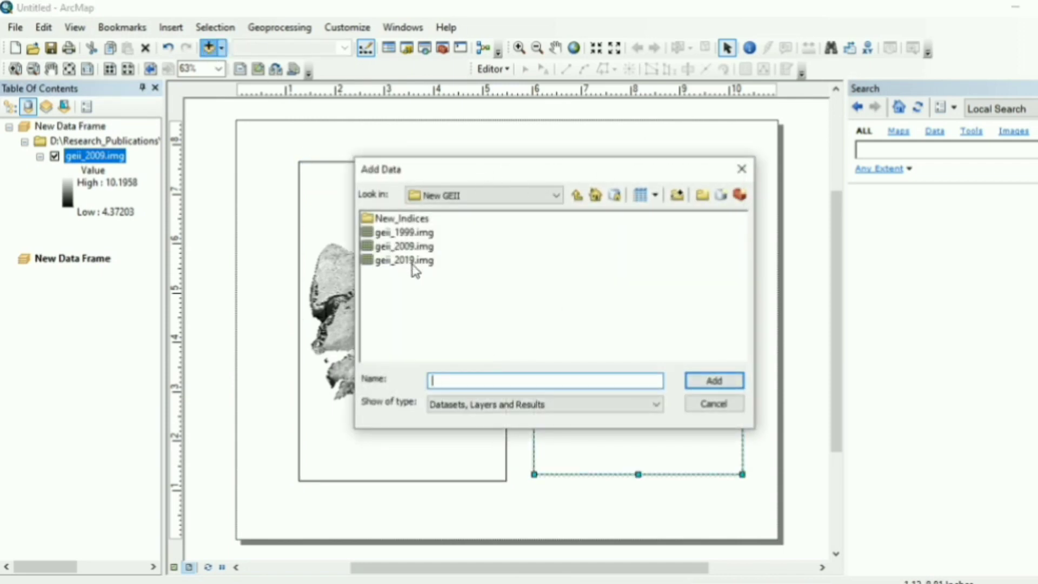
pyautogui.click(410, 261)
pyautogui.click(730, 385)
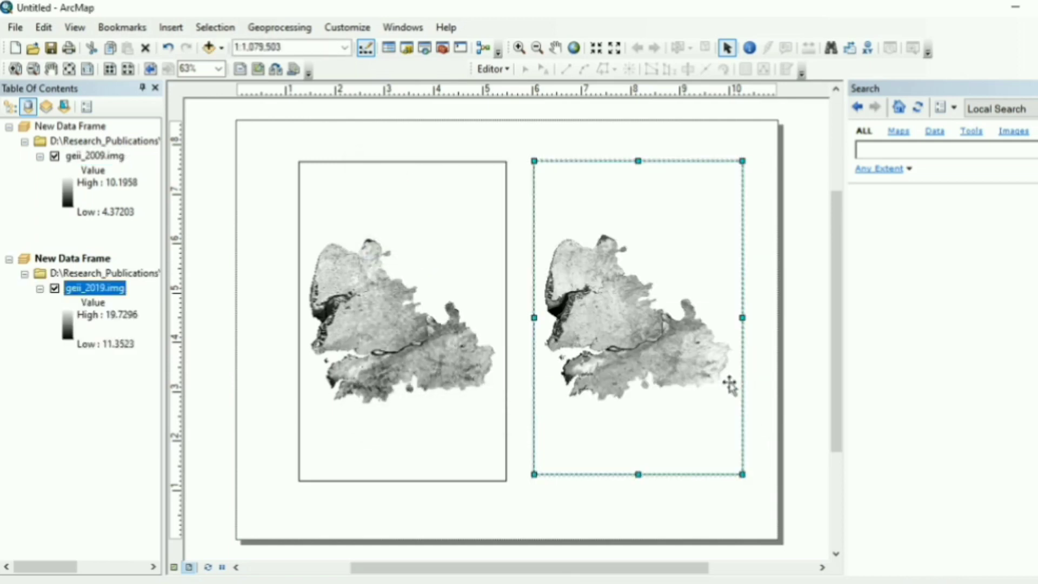
# Step: Give the geii_2009.img layer a green-yellow-red colour ramp in its Symbology properties
pyautogui.click(95, 156)
pyautogui.rightClick(95, 156)
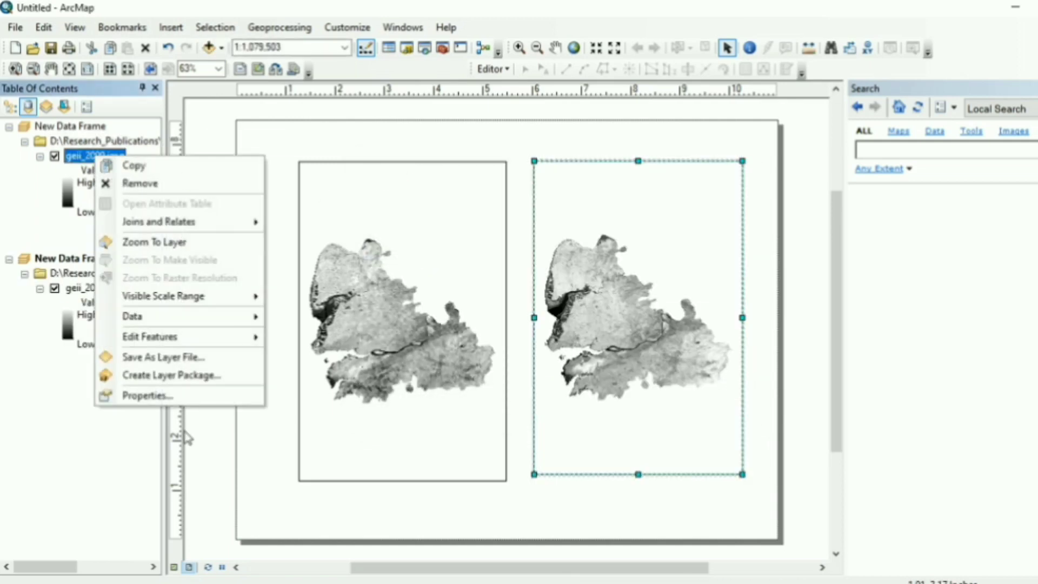
pyautogui.click(169, 394)
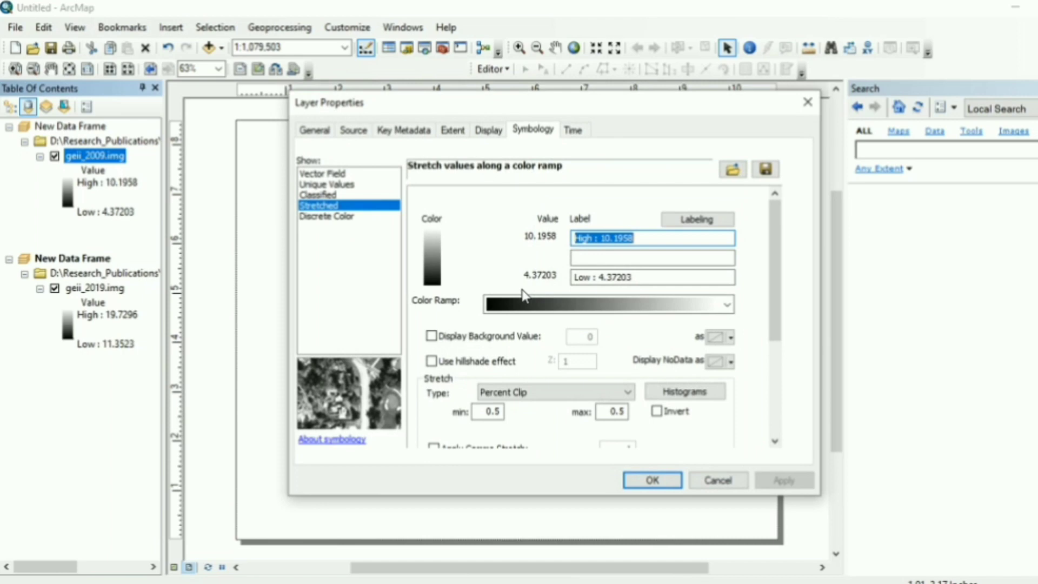
pyautogui.click(527, 300)
pyautogui.click(595, 136)
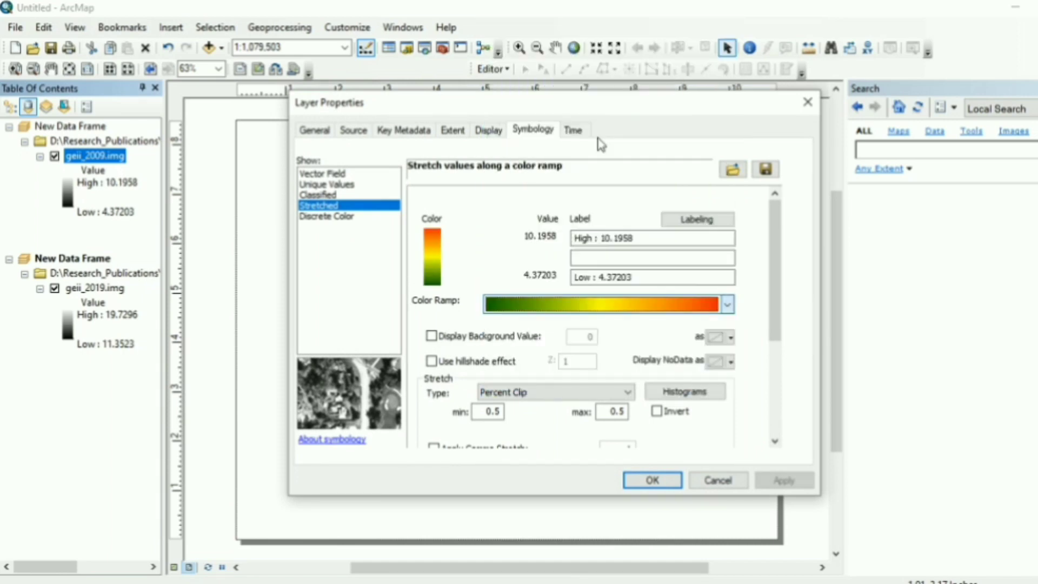
pyautogui.click(673, 486)
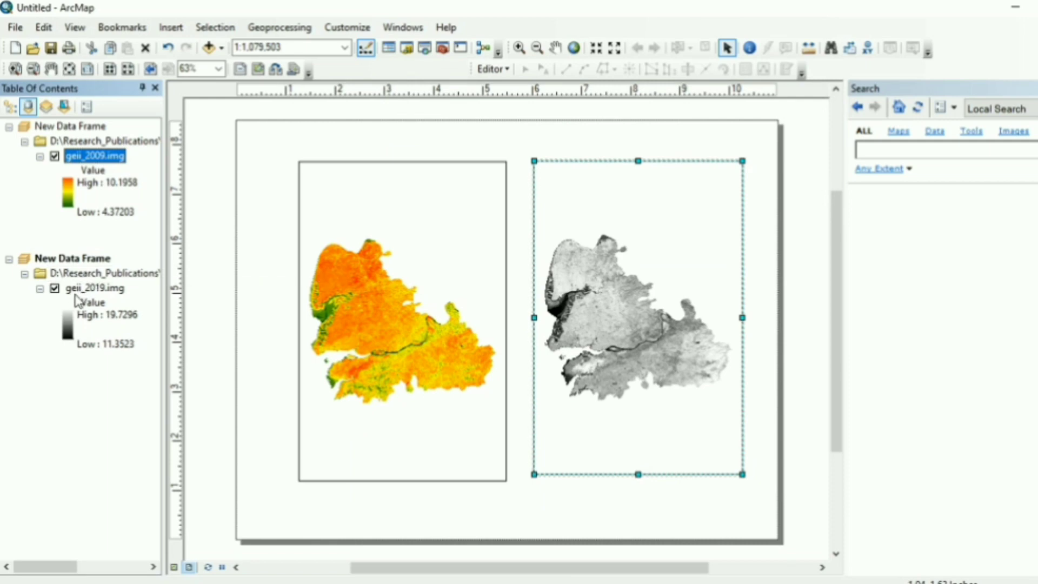
# Step: Apply the same green-yellow-red colour ramp to the geii_2019.img layer
pyautogui.rightClick(78, 288)
pyautogui.click(164, 529)
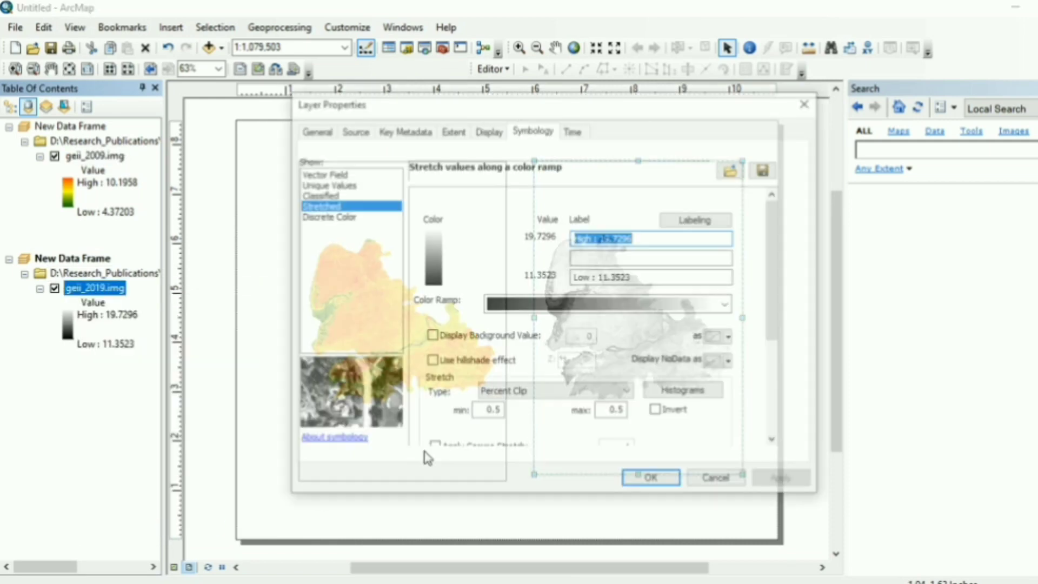
pyautogui.click(553, 296)
pyautogui.click(552, 138)
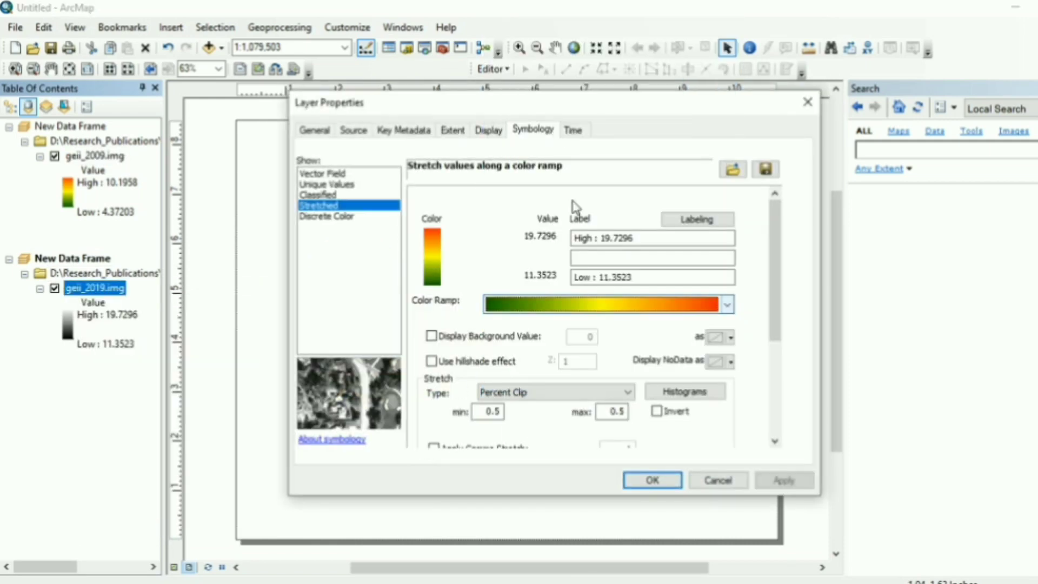
pyautogui.click(665, 483)
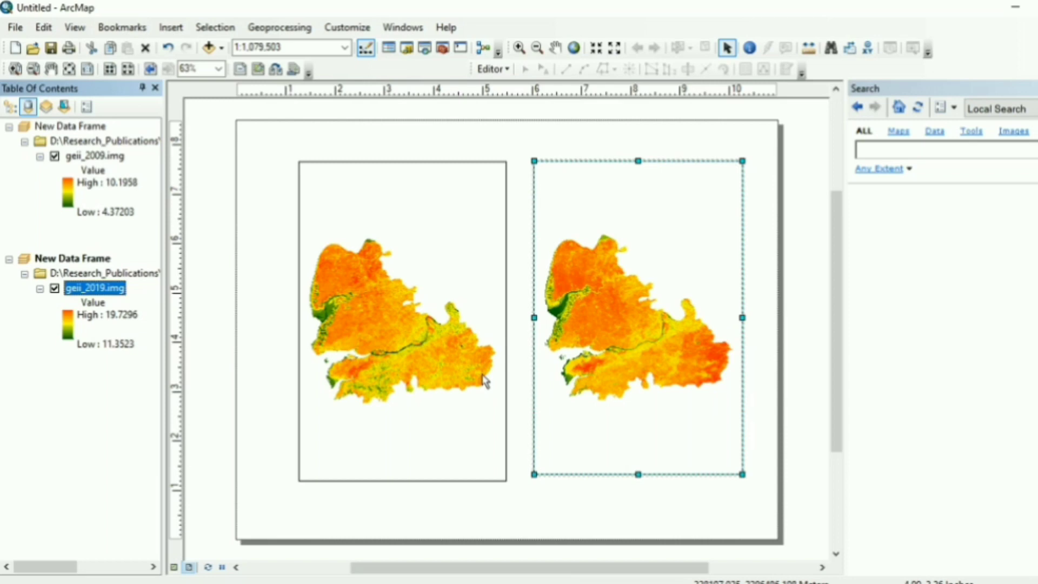
# Step: Add a bold title reading 'ECOLOGICAL IMPACT MAP 2009' at the top of the left map
pyautogui.click(172, 31)
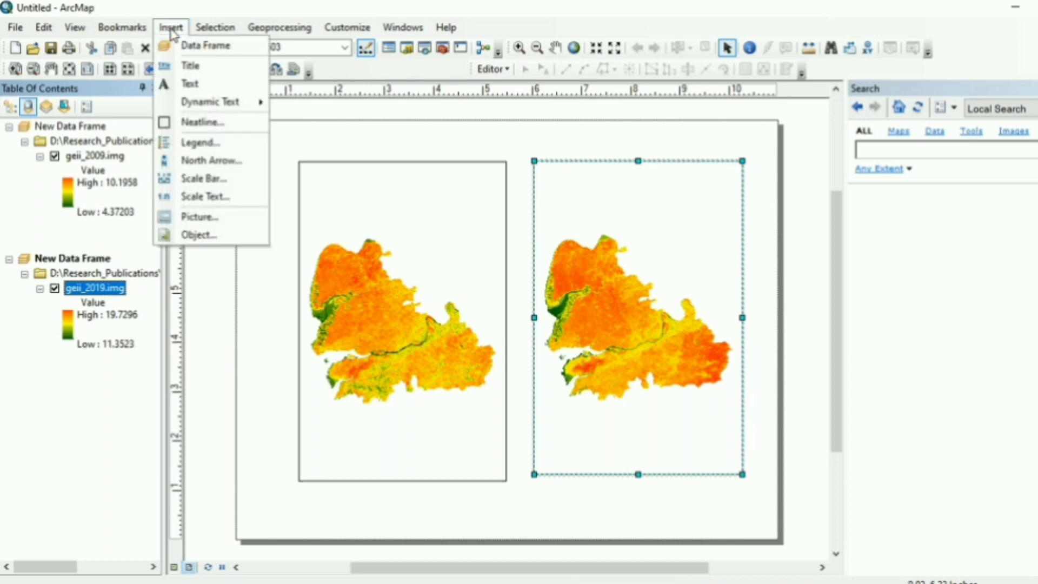
pyautogui.click(197, 67)
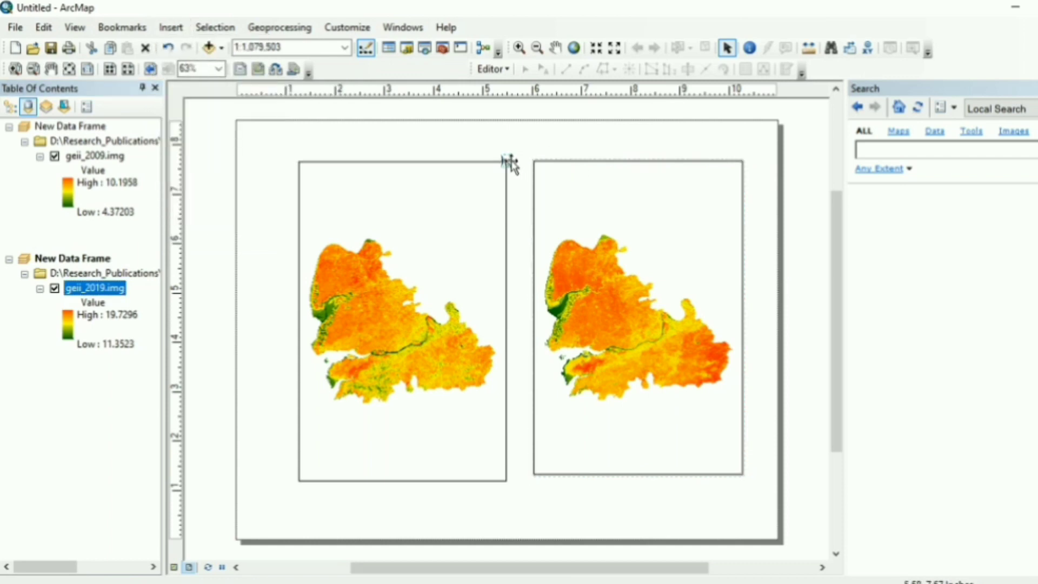
pyautogui.moveTo(509, 161); pyautogui.dragTo(389, 180)
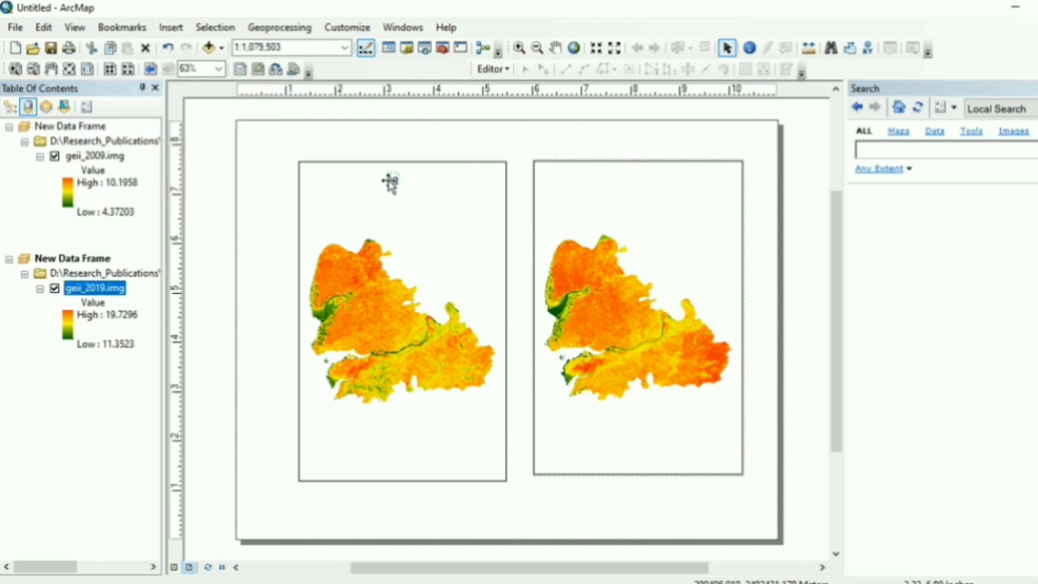
pyautogui.doubleClick(393, 181)
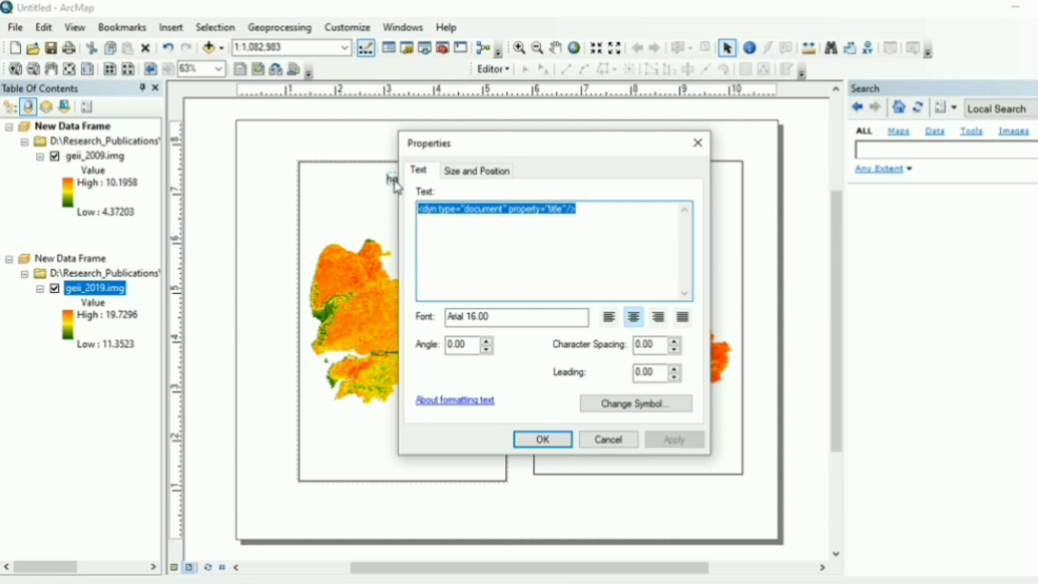
pyautogui.write('e')
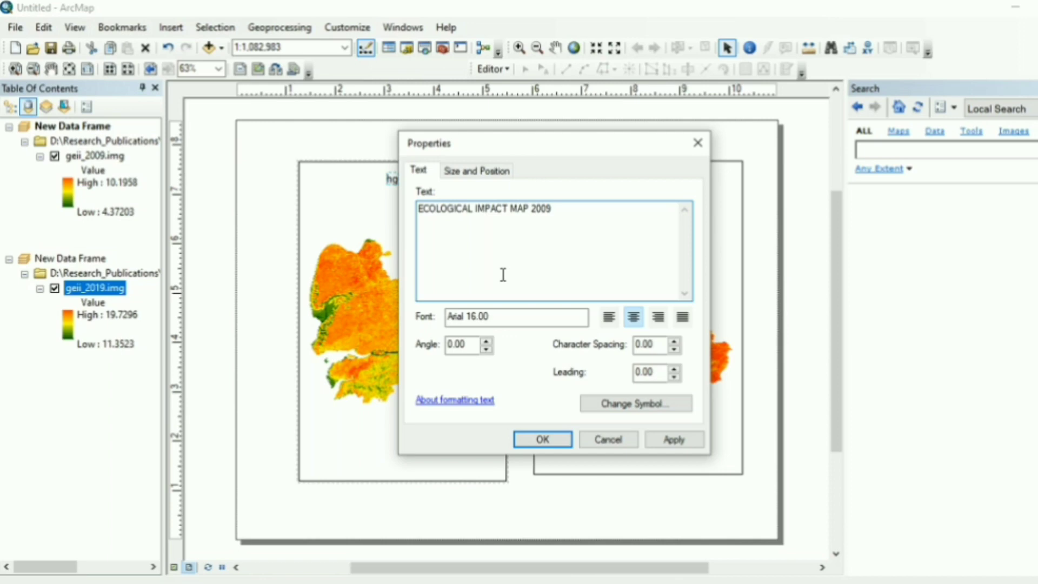
pyautogui.click(634, 411)
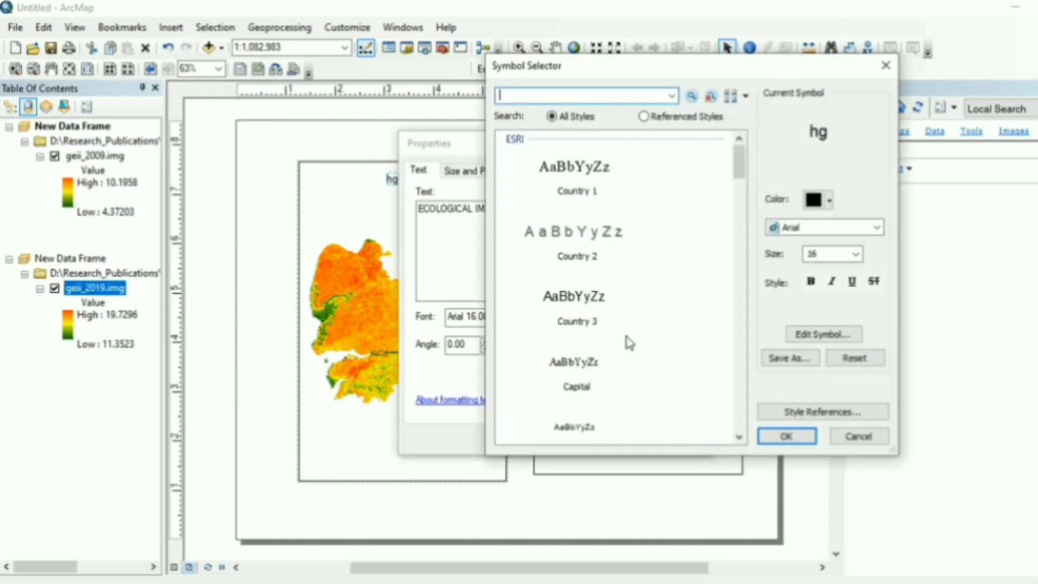
pyautogui.click(811, 282)
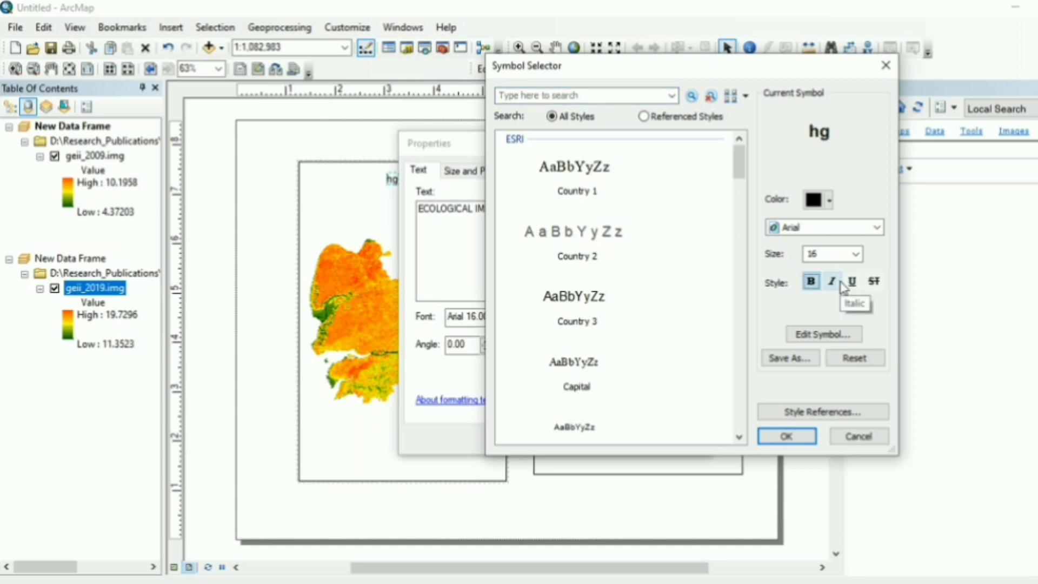
pyautogui.click(798, 439)
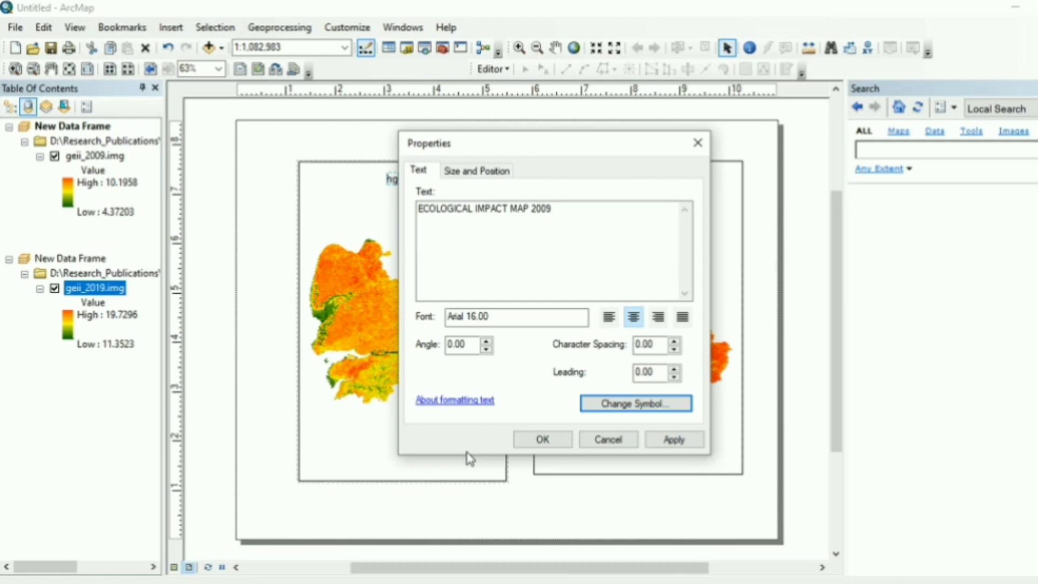
pyautogui.click(665, 439)
pyautogui.click(543, 439)
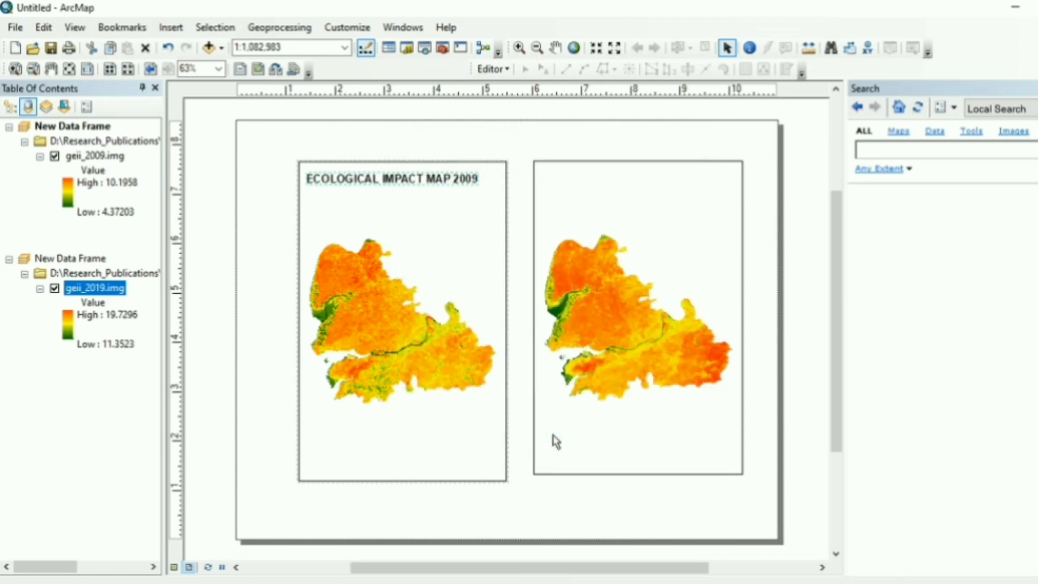
# Step: Centre the 2009 title across the top of the left map frame
pyautogui.click(379, 176)
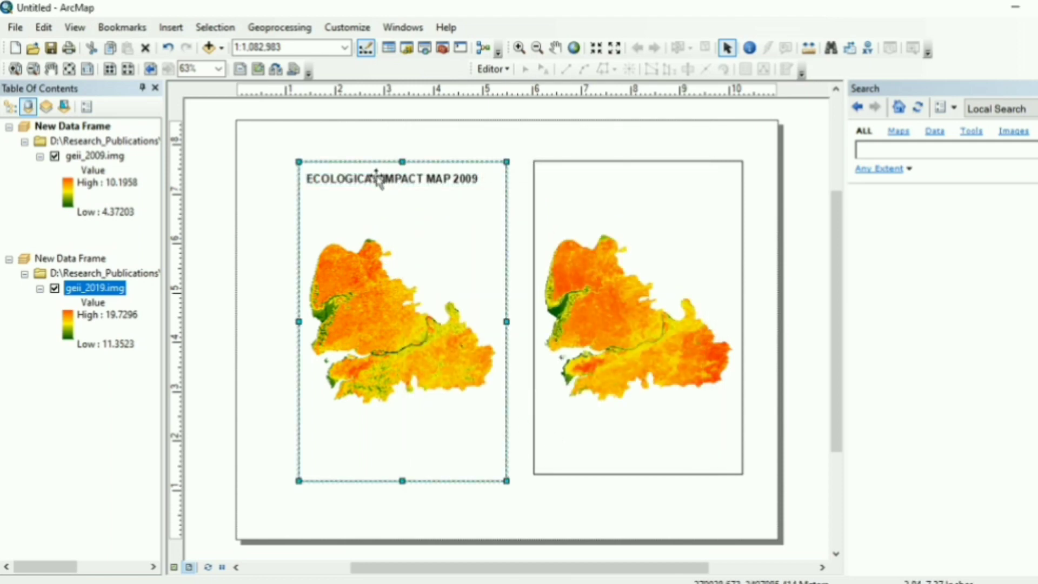
pyautogui.click(379, 177)
pyautogui.moveTo(383, 178); pyautogui.dragTo(382, 181)
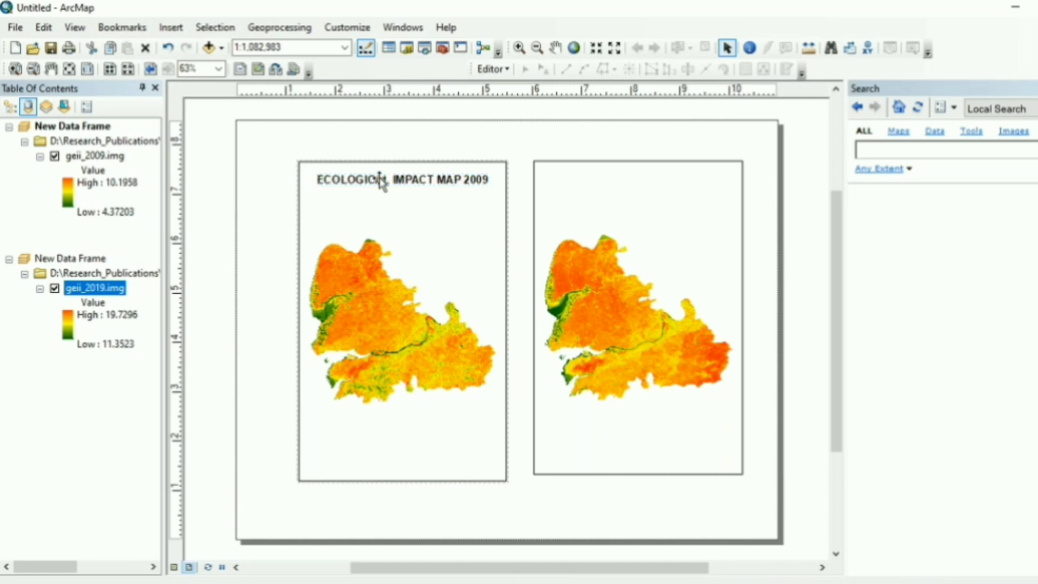
# Step: Add a bold 'ECOLOGICAL IMPACT MAP 2019' text title at the top of the right map
pyautogui.click(171, 28)
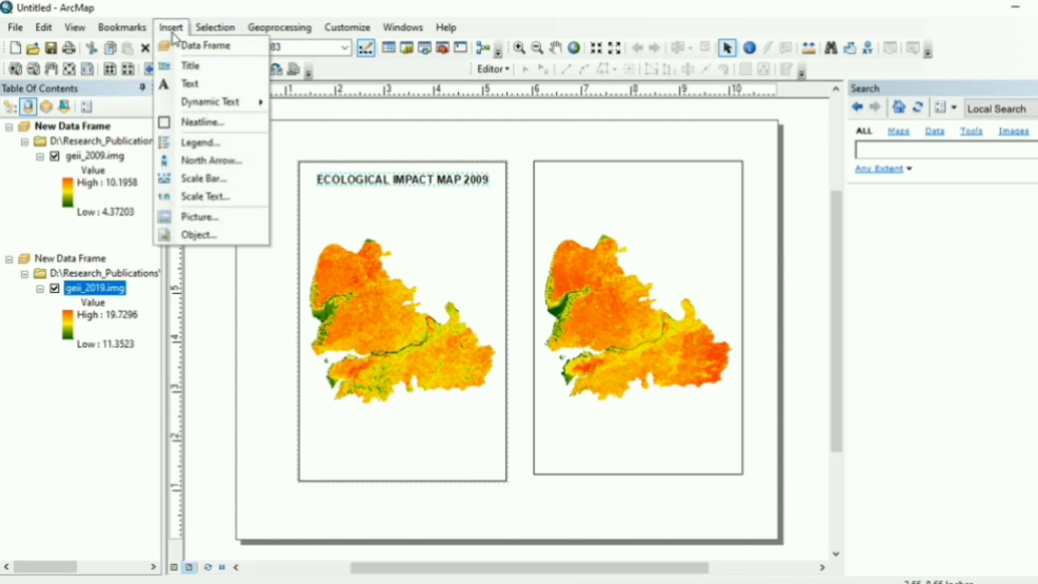
pyautogui.click(215, 84)
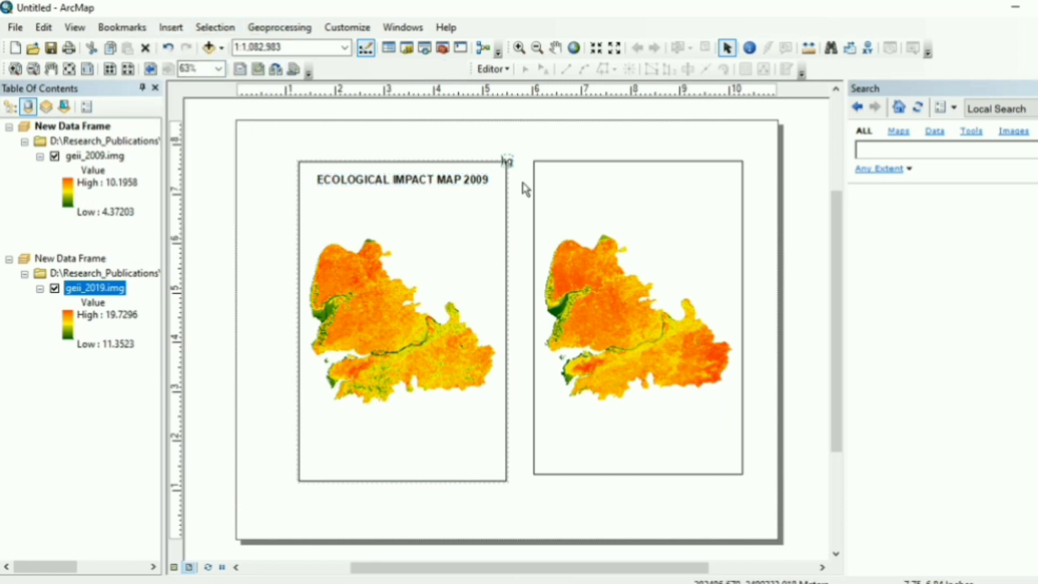
pyautogui.moveTo(506, 161); pyautogui.dragTo(637, 175)
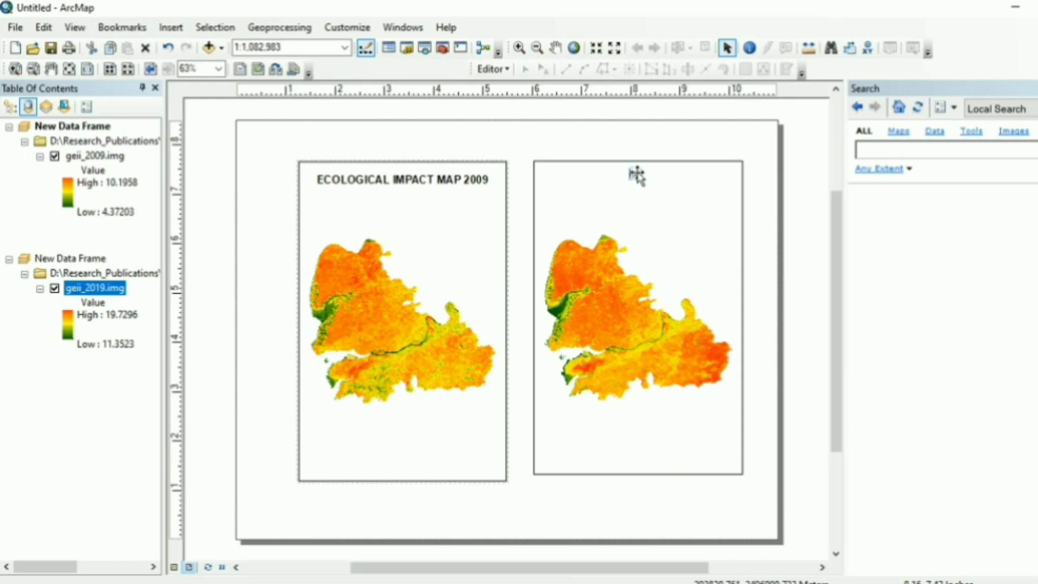
pyautogui.doubleClick(637, 175)
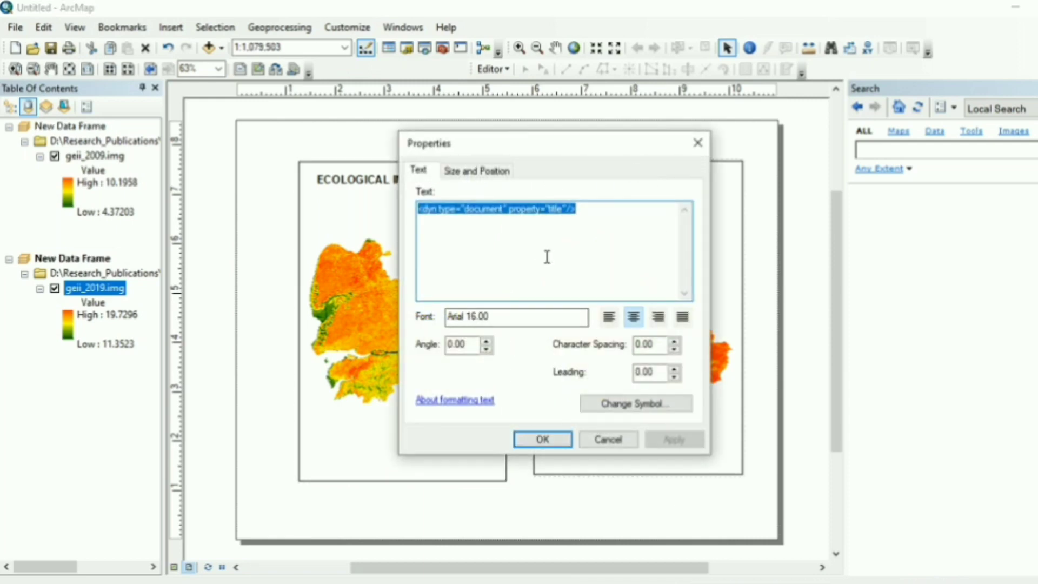
pyautogui.write('ECOLOGICAL IMPACT MAP 2019')
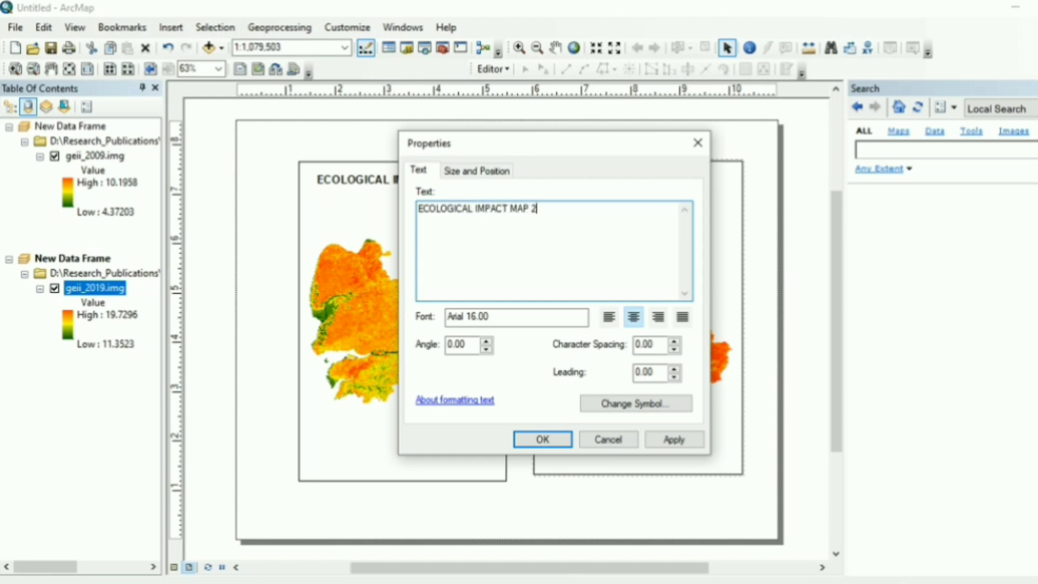
pyautogui.click(659, 407)
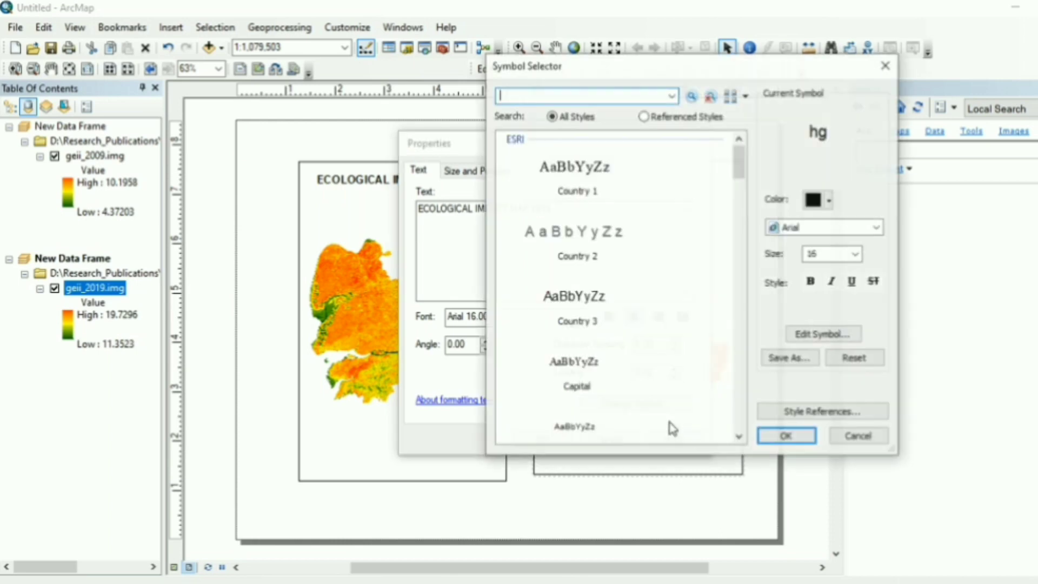
pyautogui.click(818, 286)
pyautogui.click(806, 437)
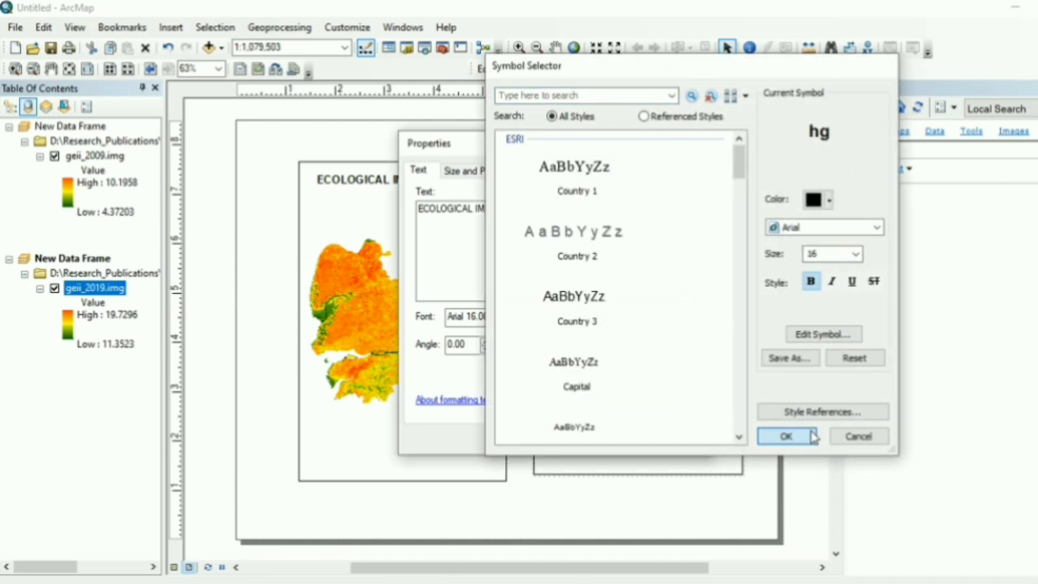
pyautogui.click(543, 439)
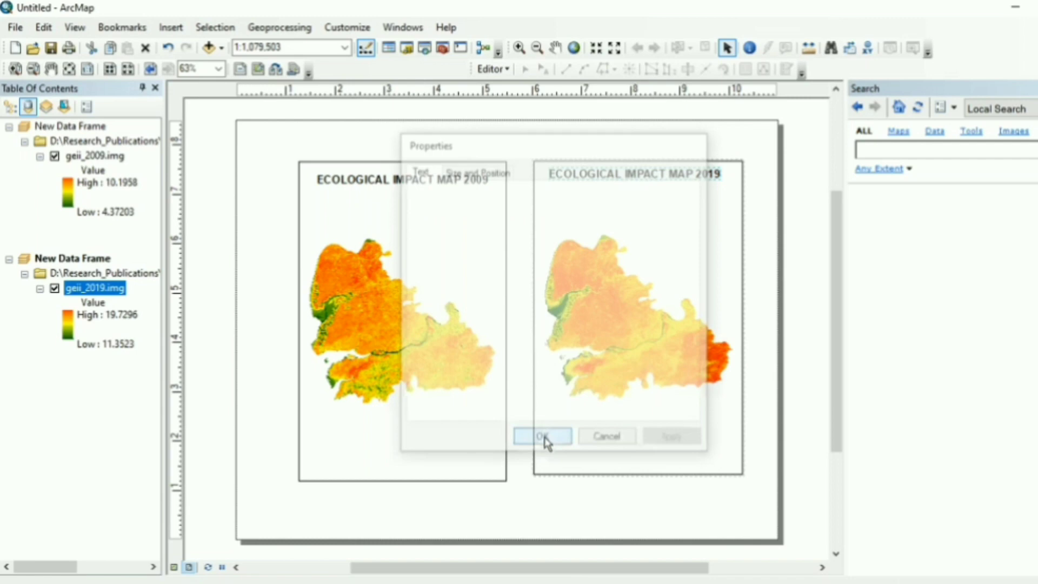
# Step: Deselect the 2019 title and make the 2009 map frame active
pyautogui.click(613, 178)
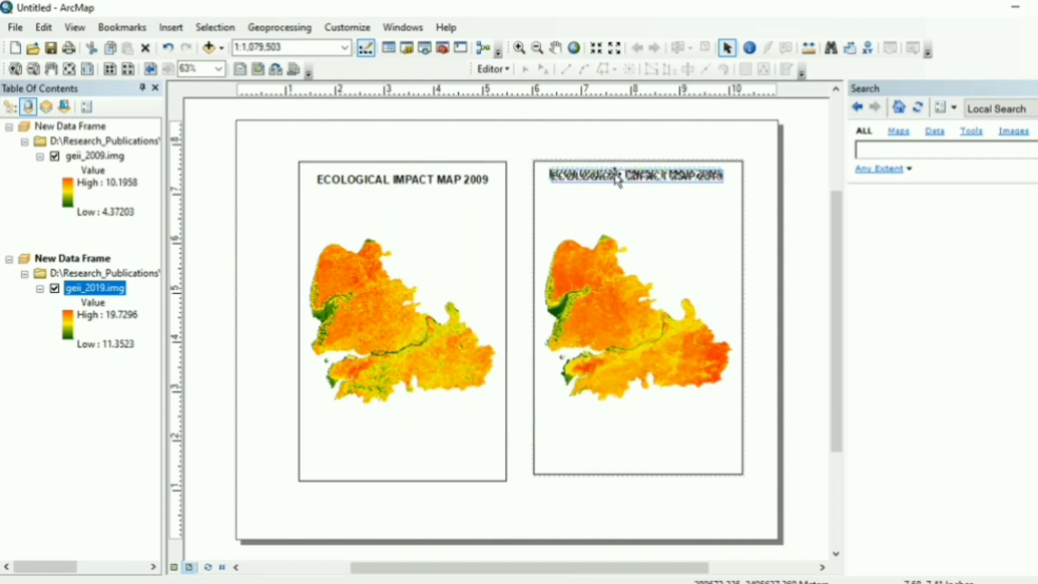
pyautogui.press('Escape')
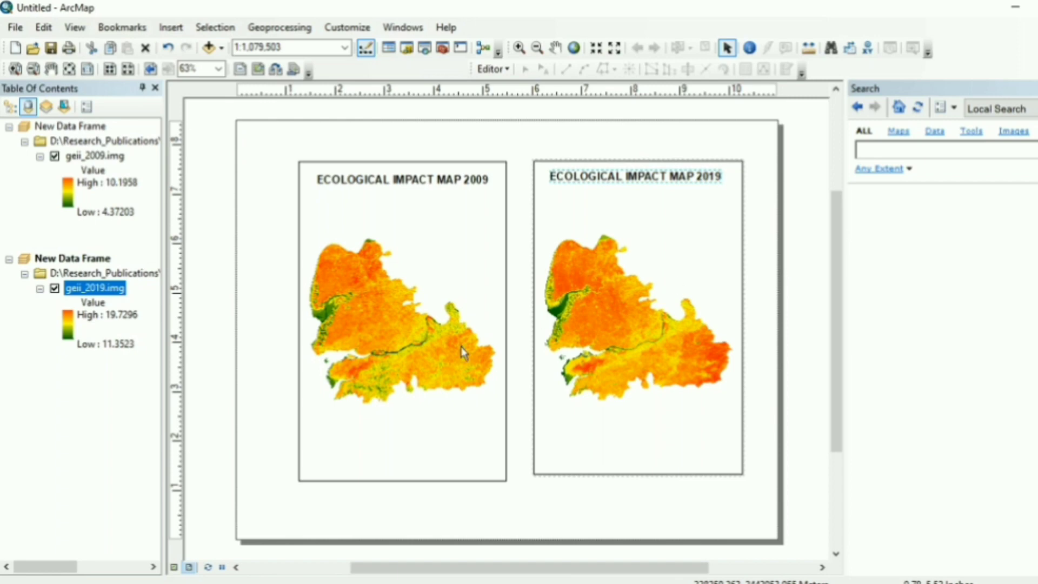
pyautogui.click(454, 287)
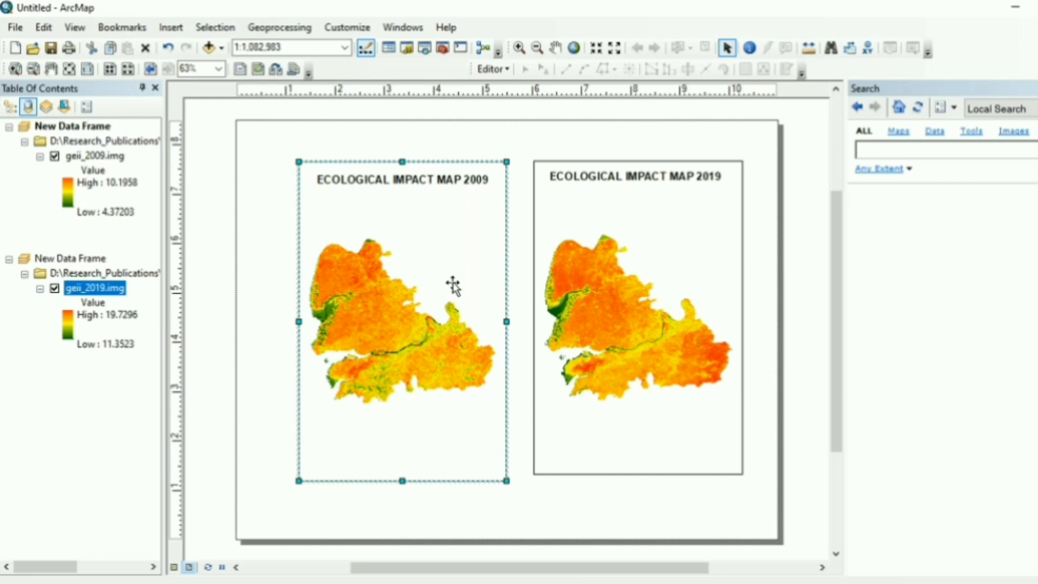
# Step: Start a legend for geii_2009.img and set its title to 'GEII 2009'
pyautogui.click(168, 30)
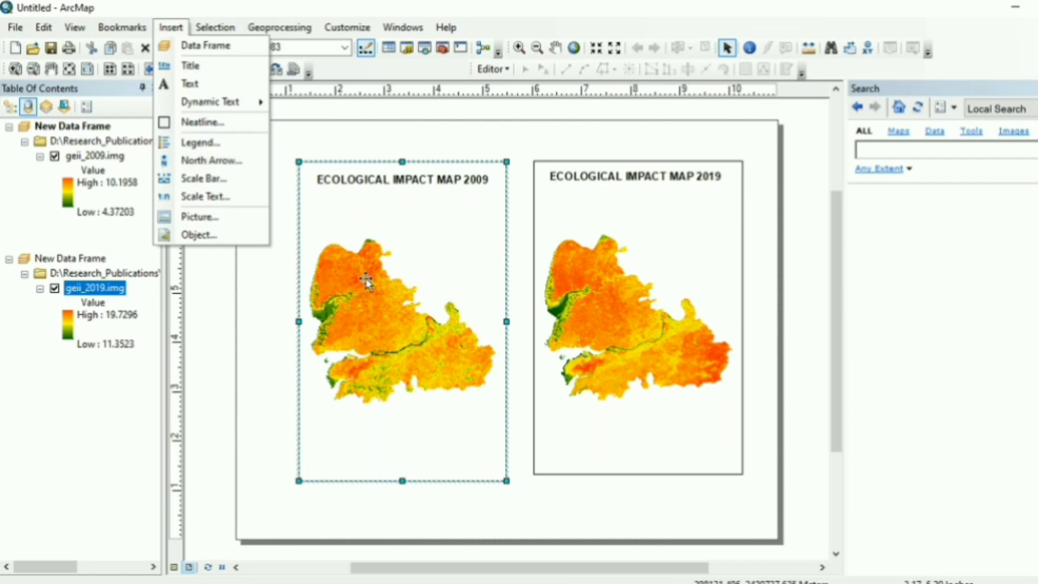
pyautogui.click(203, 142)
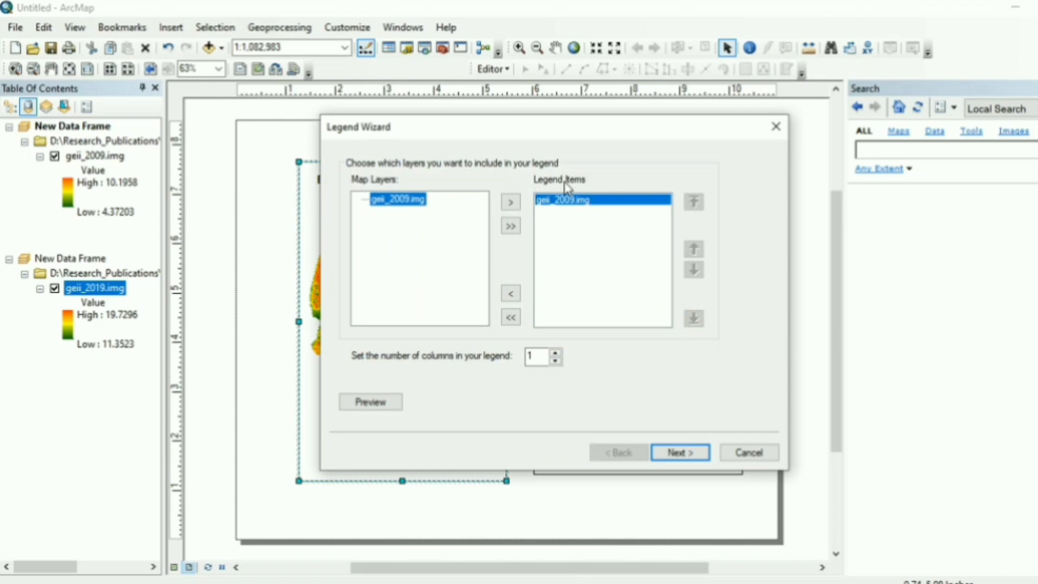
pyautogui.click(681, 453)
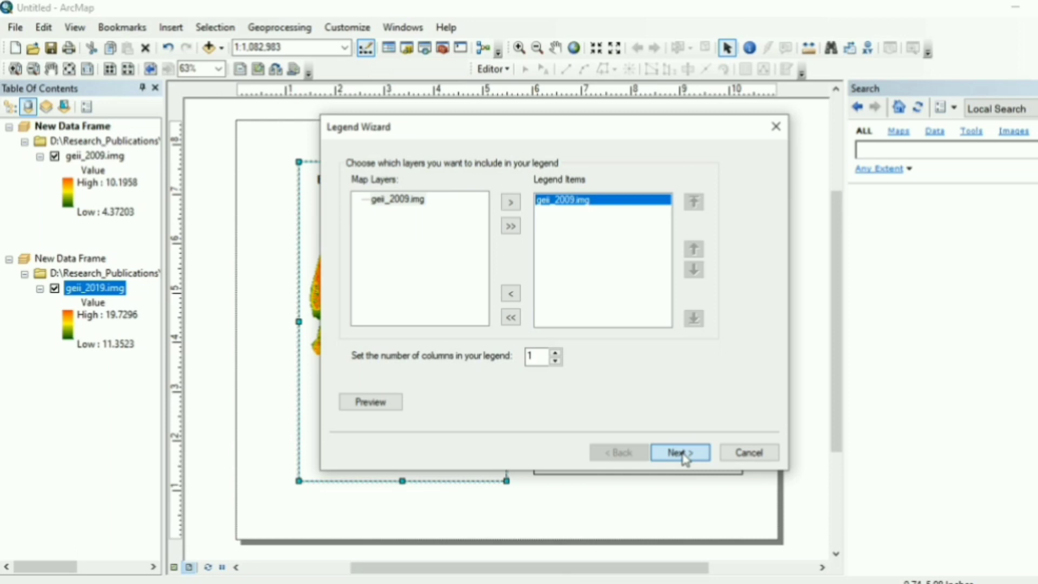
pyautogui.click(682, 454)
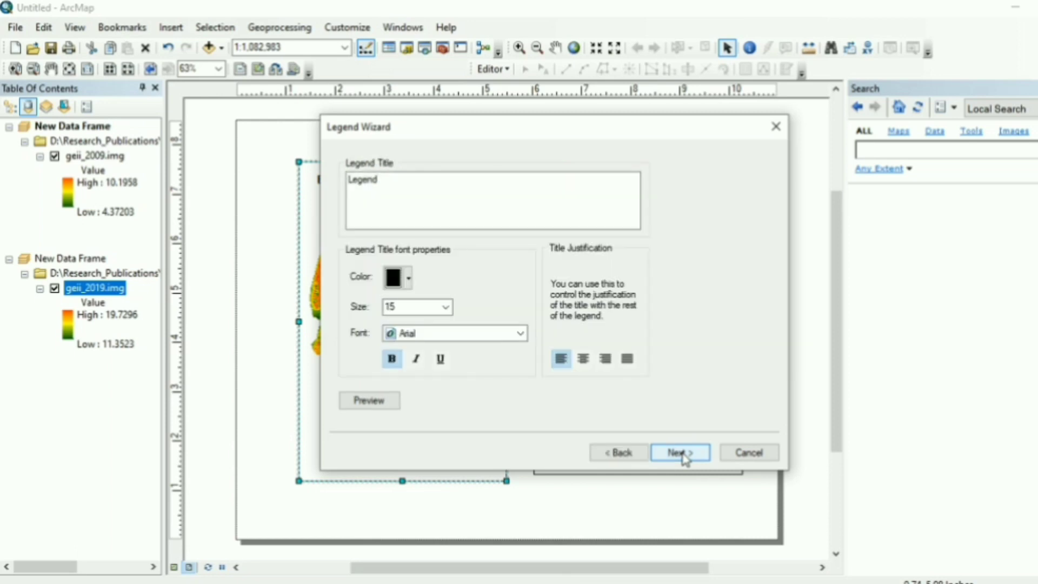
pyautogui.moveTo(391, 190); pyautogui.dragTo(304, 162)
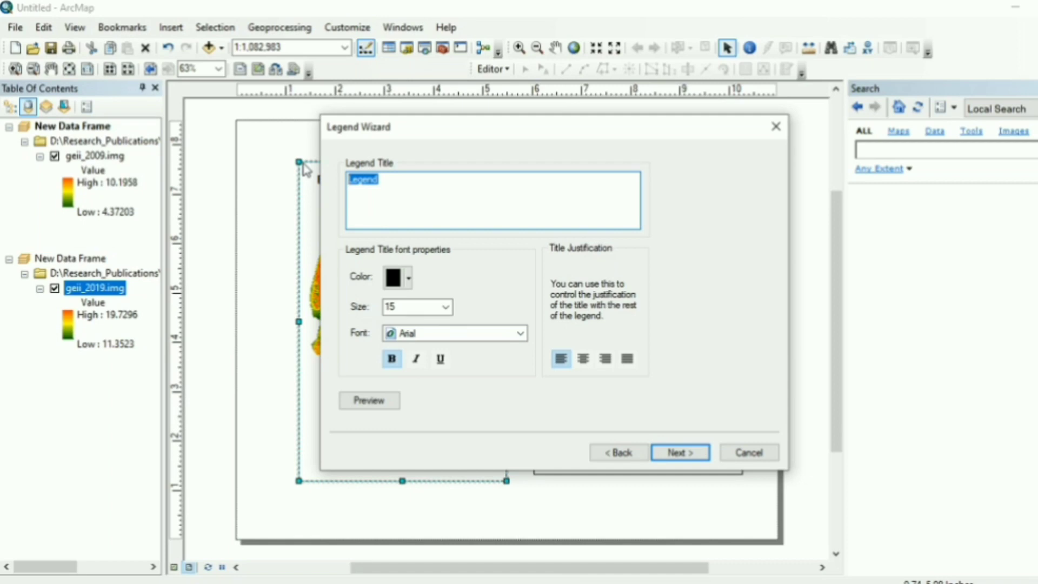
pyautogui.write('gei')
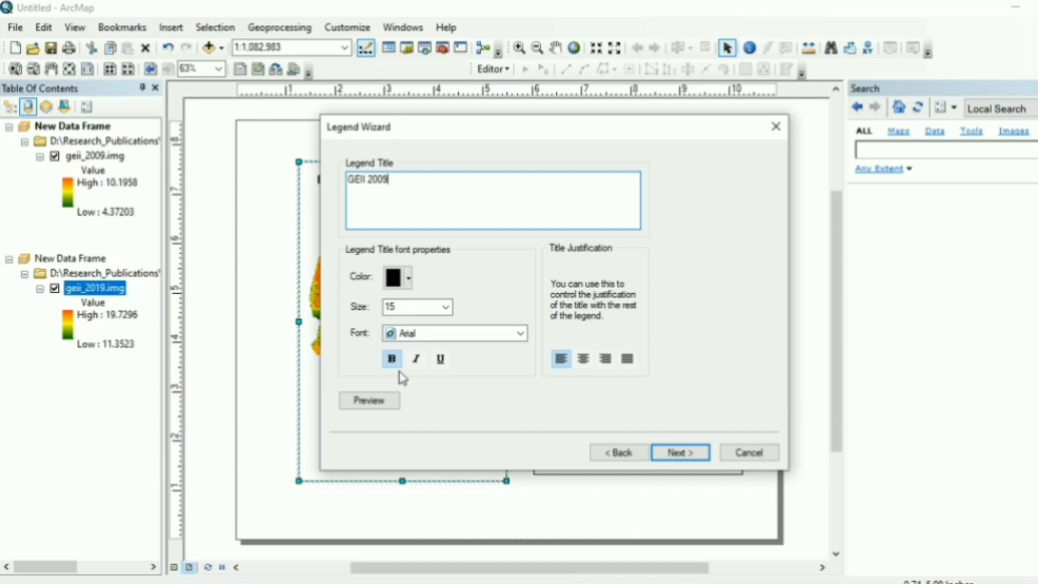
# Step: Finish the legend with default settings and place it at the bottom-left of the 2009 map
pyautogui.click(685, 460)
pyautogui.click(683, 454)
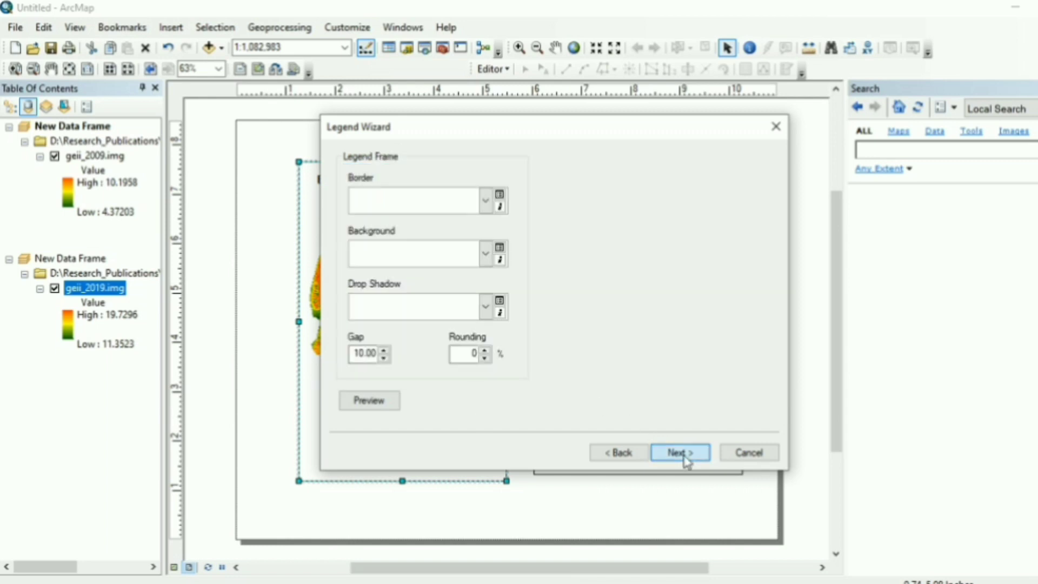
pyautogui.click(683, 453)
pyautogui.click(678, 453)
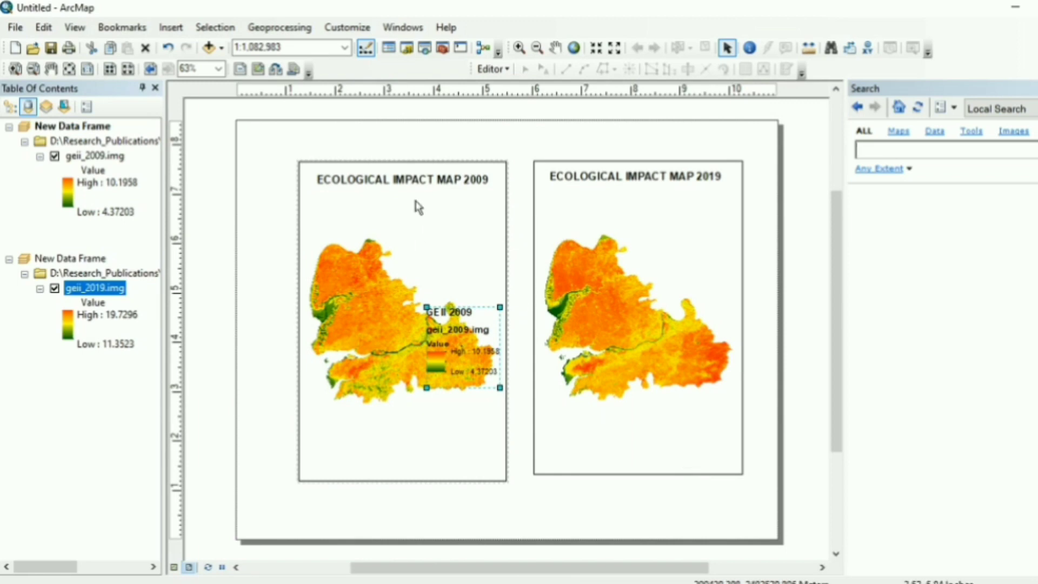
pyautogui.moveTo(474, 325); pyautogui.dragTo(353, 417)
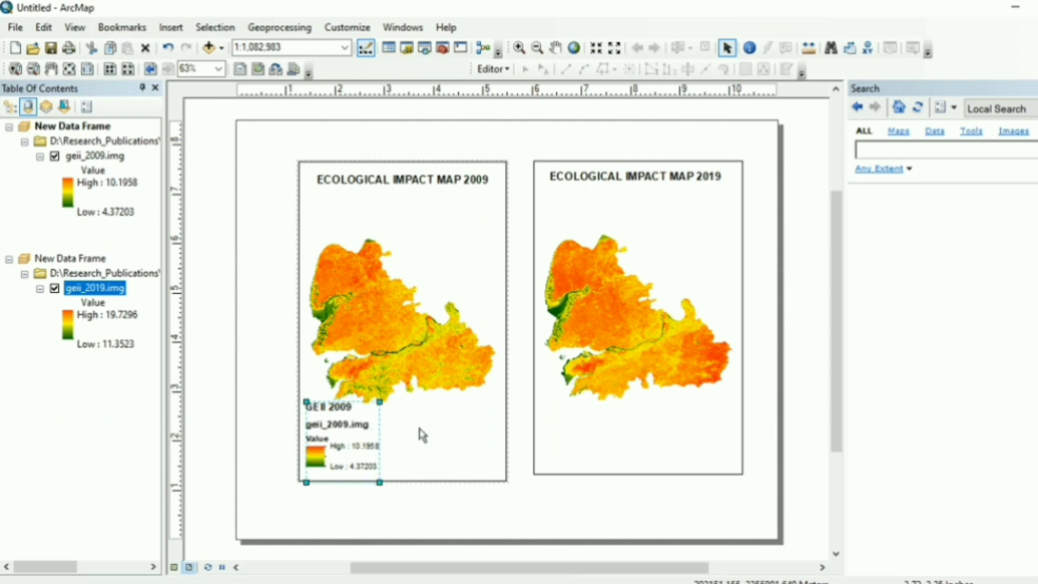
pyautogui.click(679, 364)
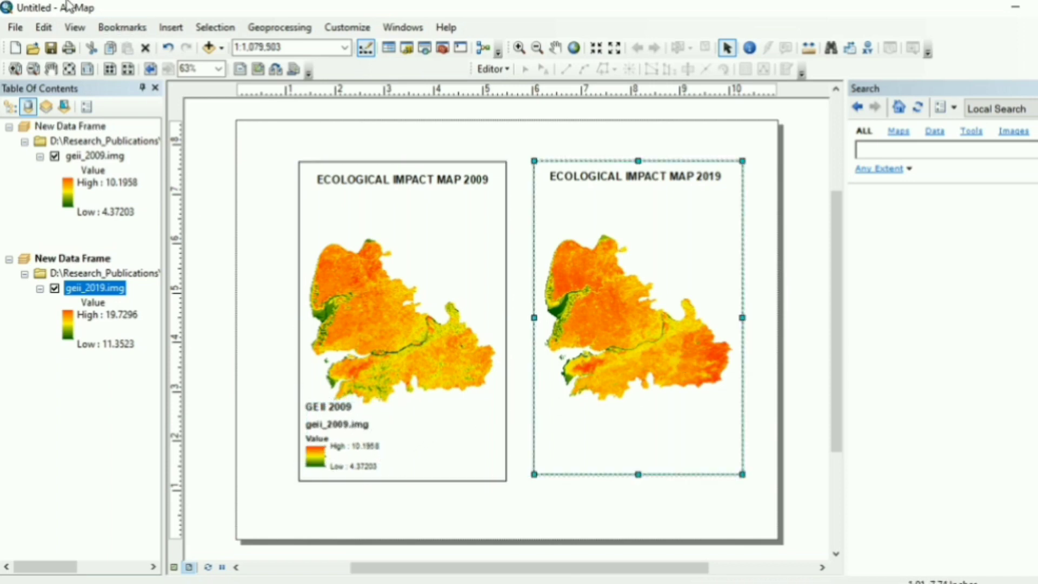
# Step: Insert a legend for the geii_2019.img layer
pyautogui.click(180, 29)
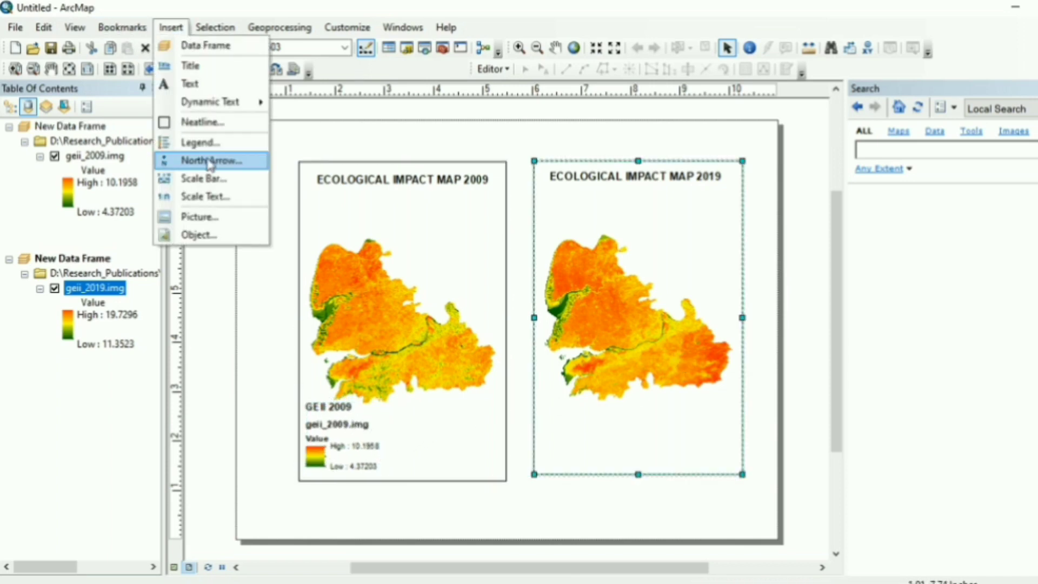
pyautogui.click(202, 143)
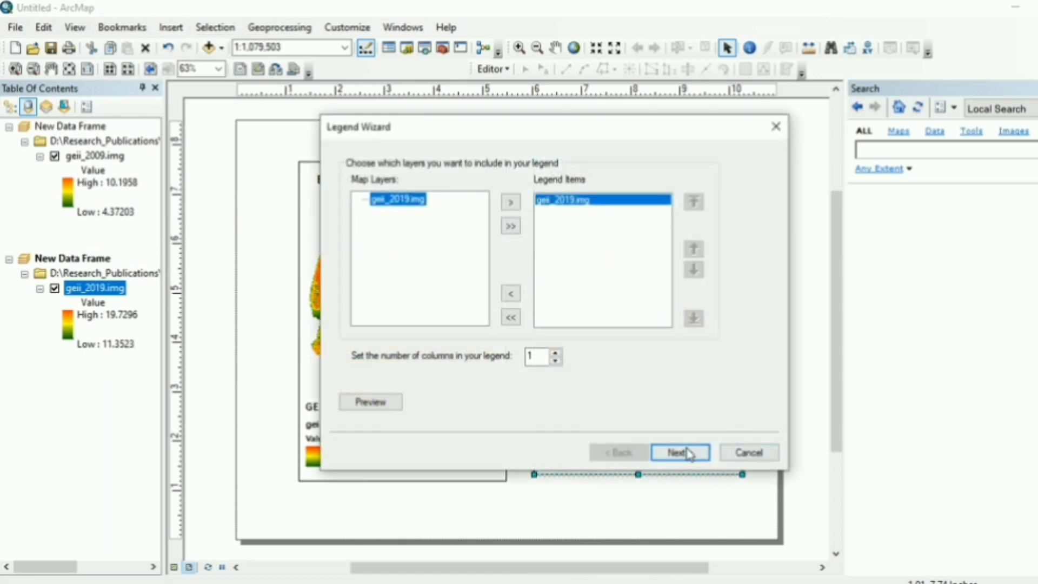
pyautogui.click(687, 453)
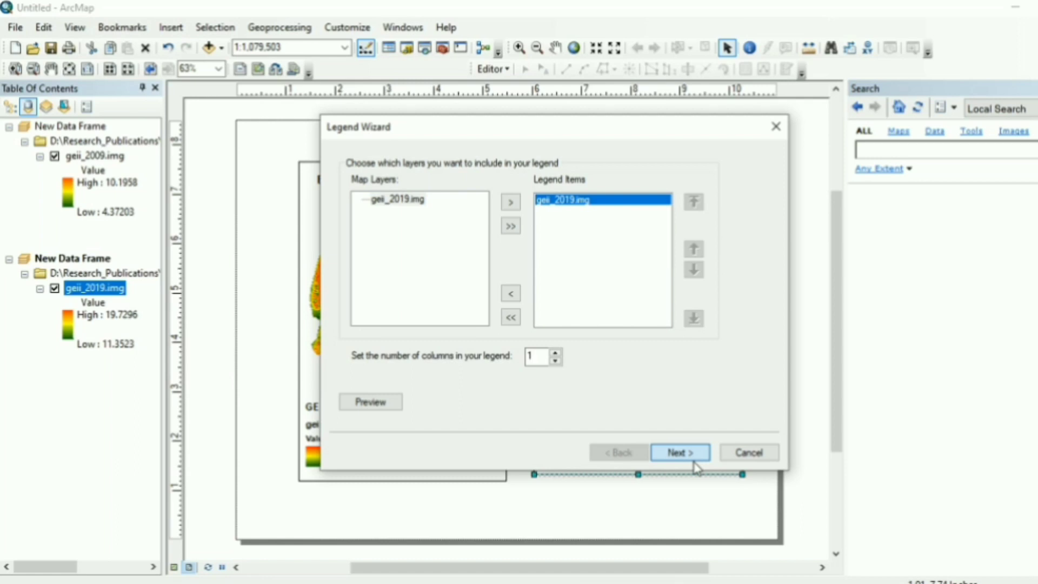
pyautogui.click(691, 457)
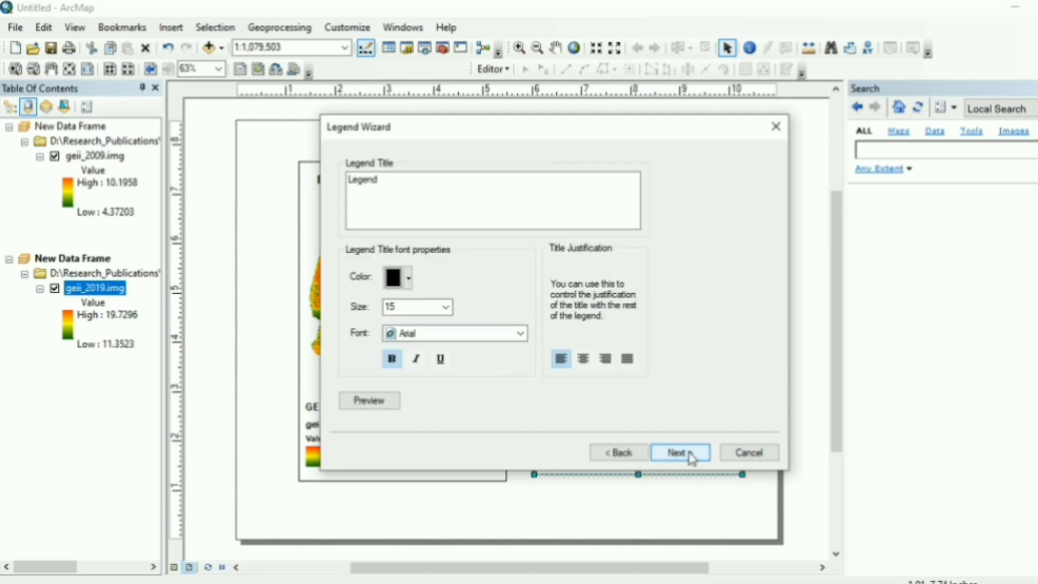
# Step: Title the legend 'GEII 2019', finish the wizard, and place it at the 2019 map's lower left
pyautogui.doubleClick(413, 174)
pyautogui.write('geii 2019')
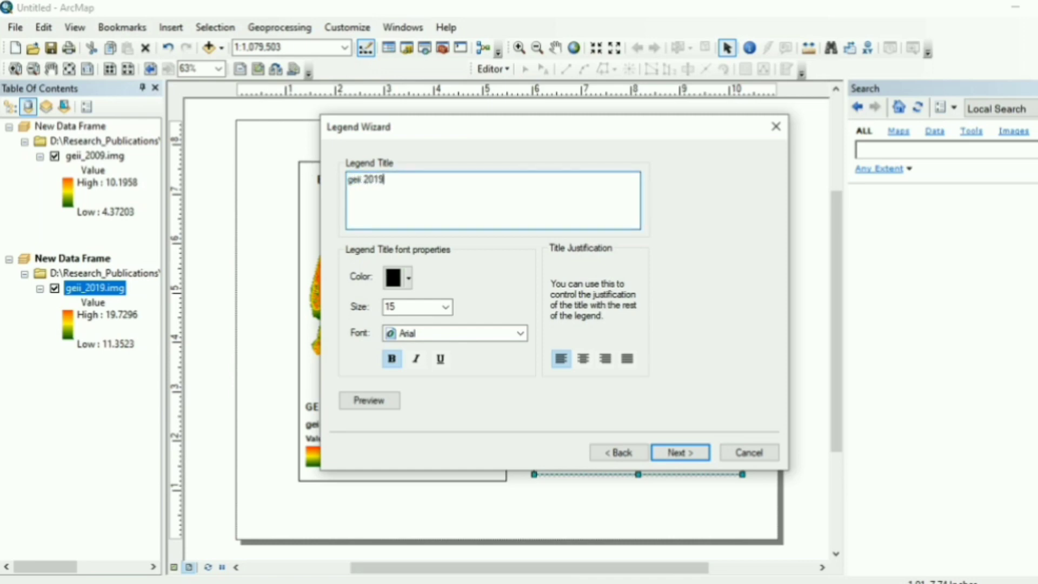
pyautogui.doubleClick(361, 185)
pyautogui.press('BackSpace')
pyautogui.write('GEI(')
pyautogui.click(687, 459)
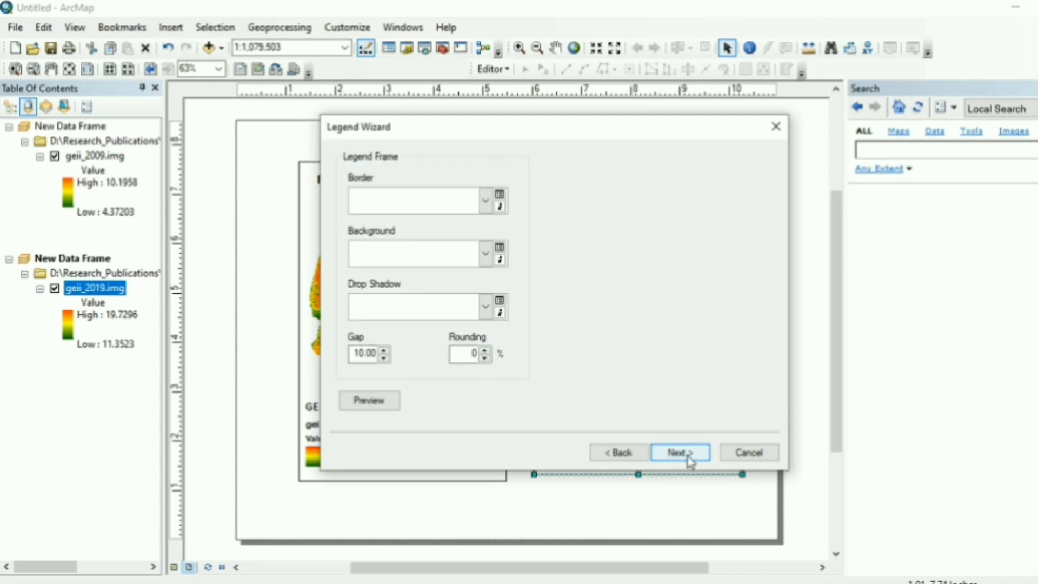
pyautogui.click(688, 458)
pyautogui.click(688, 459)
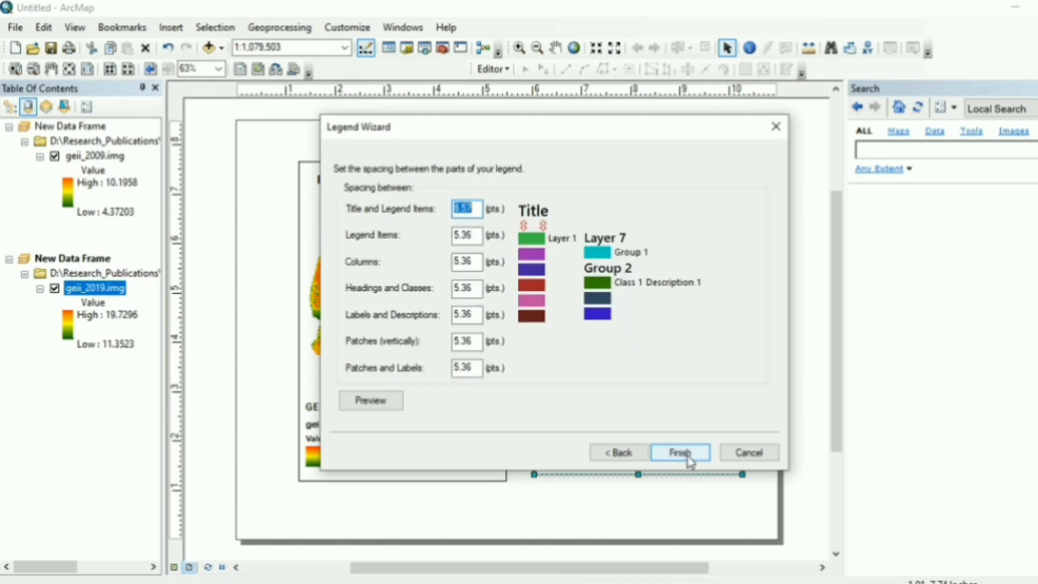
pyautogui.click(680, 453)
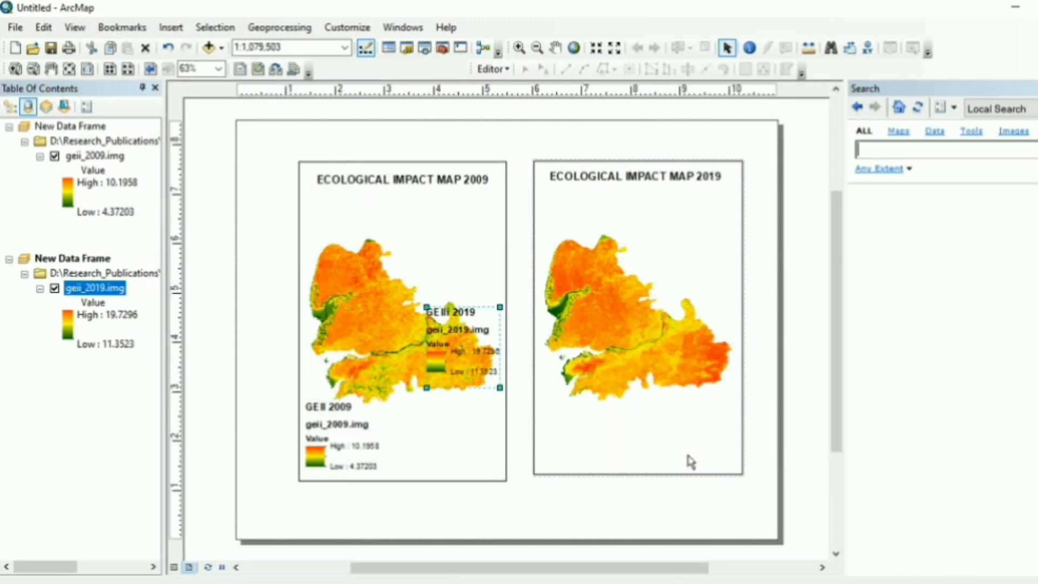
pyautogui.moveTo(450, 323); pyautogui.dragTo(562, 414)
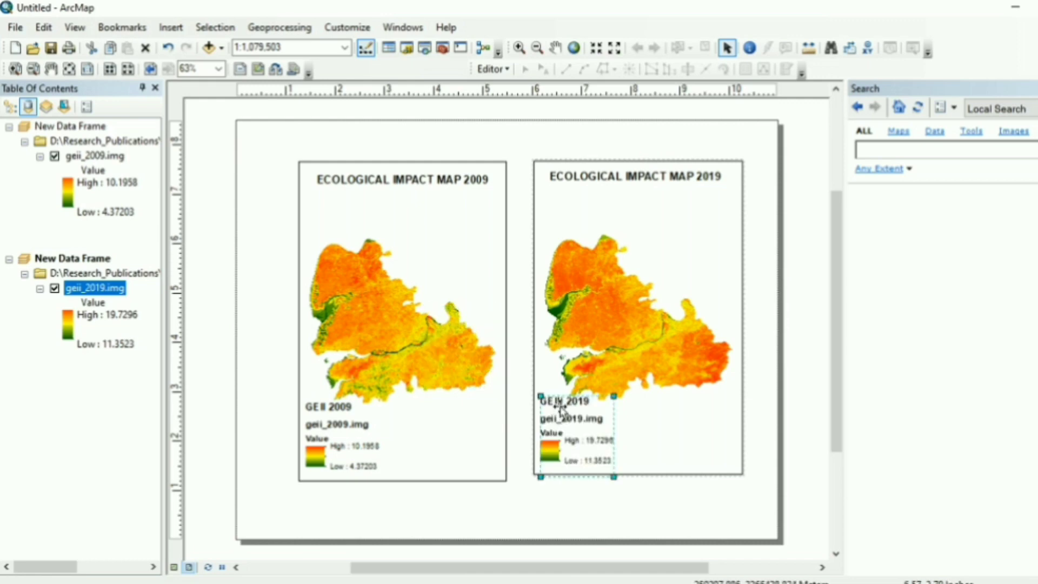
pyautogui.doubleClick(562, 407)
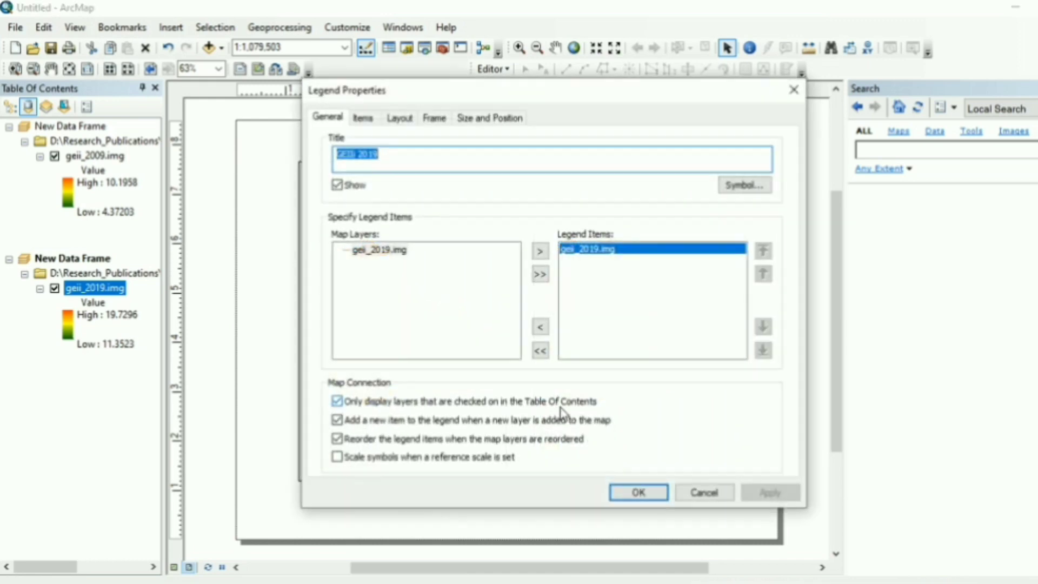
pyautogui.click(356, 157)
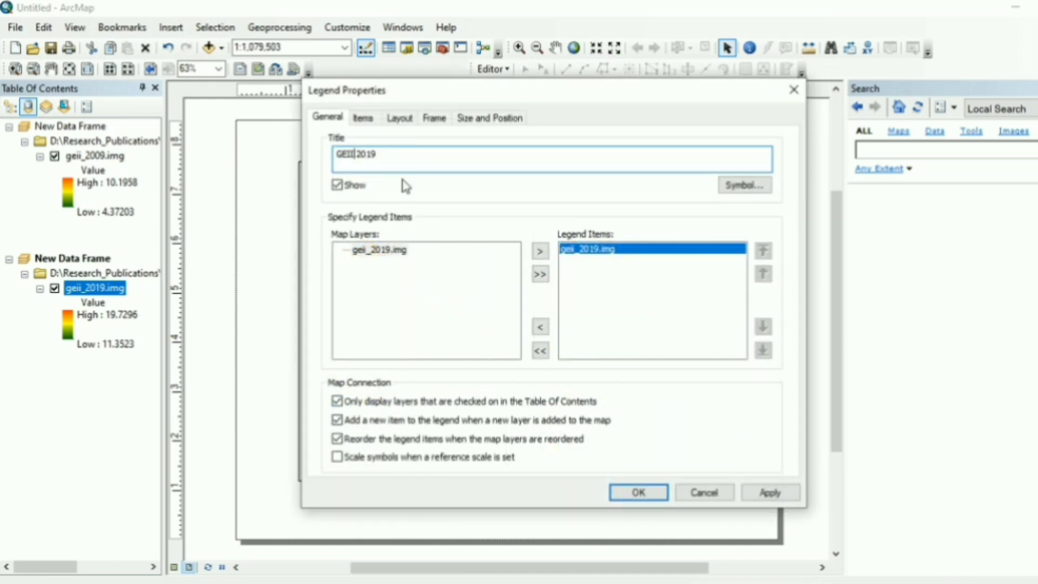
pyautogui.click(633, 492)
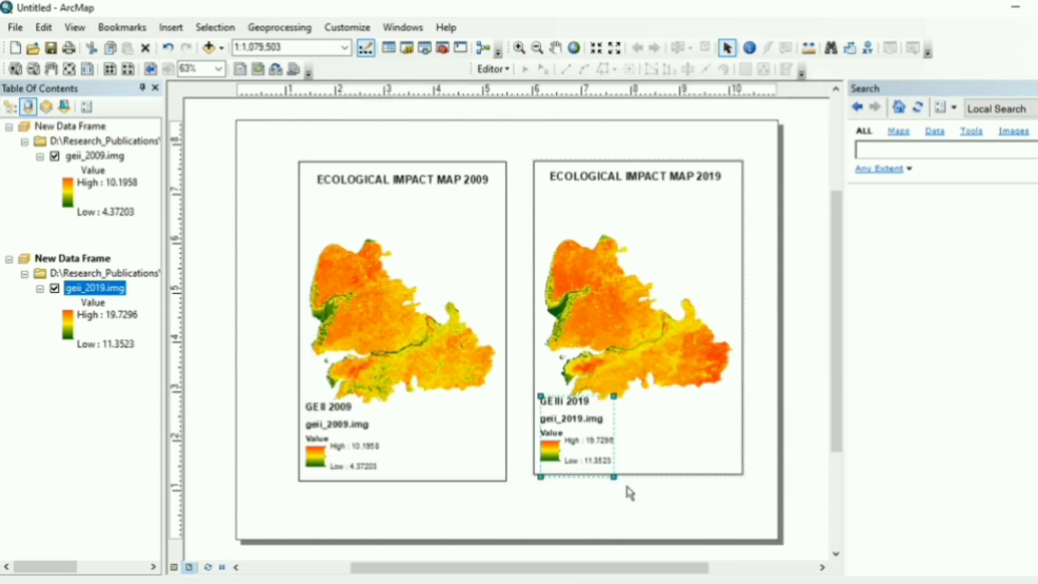
pyautogui.click(641, 439)
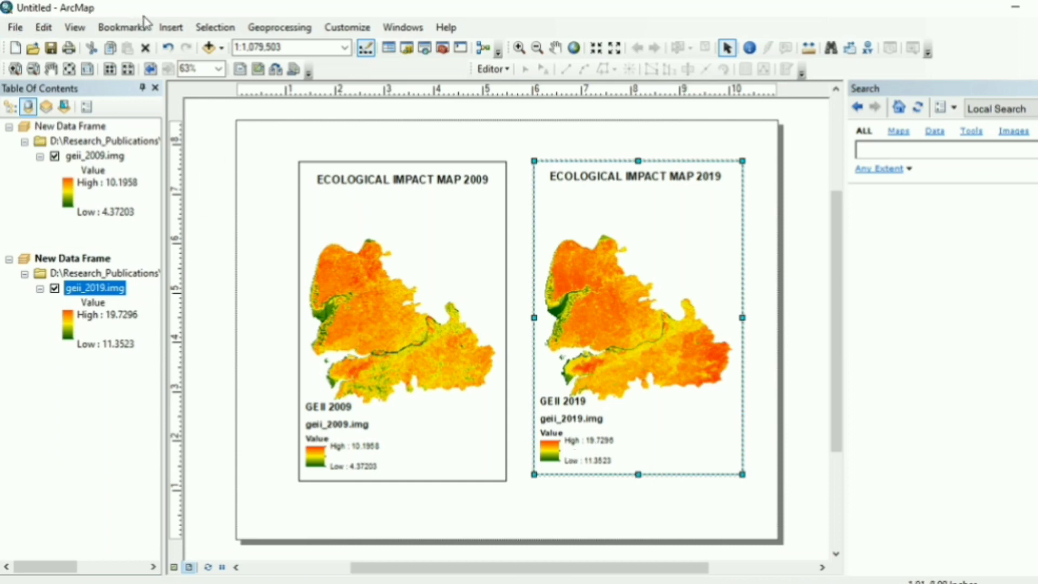
# Step: Add the default compass north arrow to the 2009 map's top right corner
pyautogui.click(167, 28)
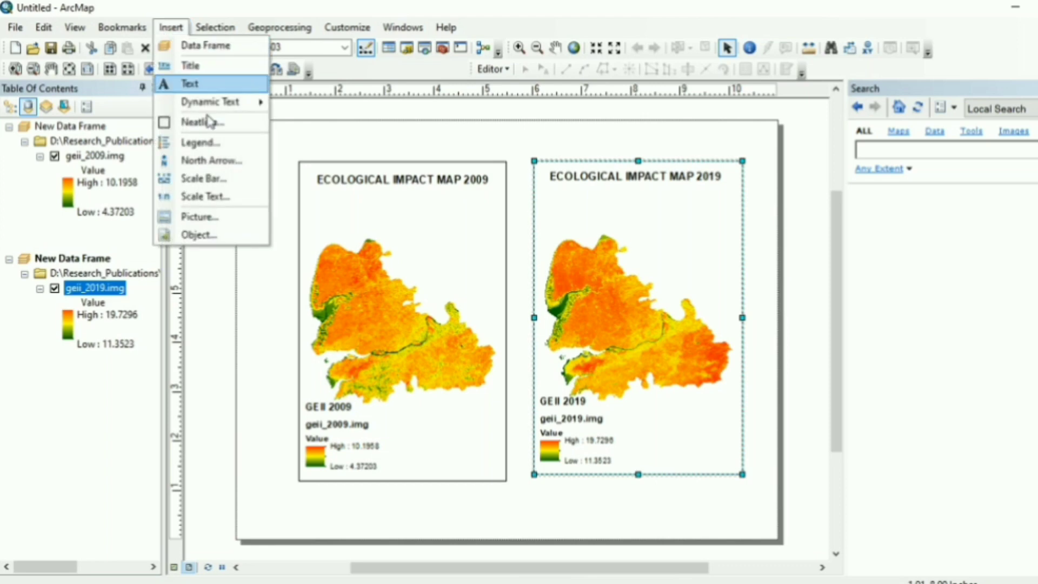
pyautogui.click(216, 161)
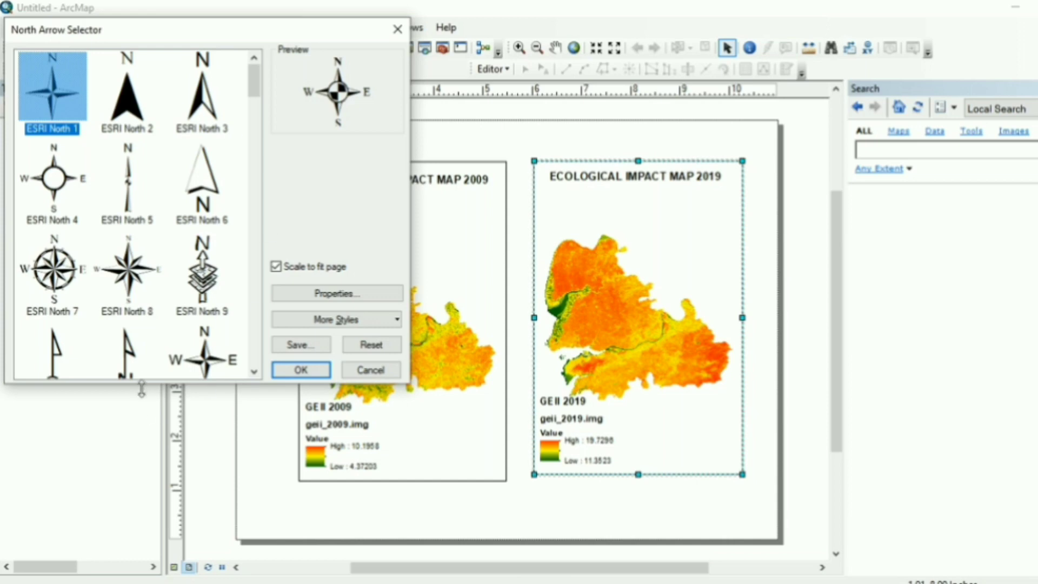
pyautogui.click(323, 375)
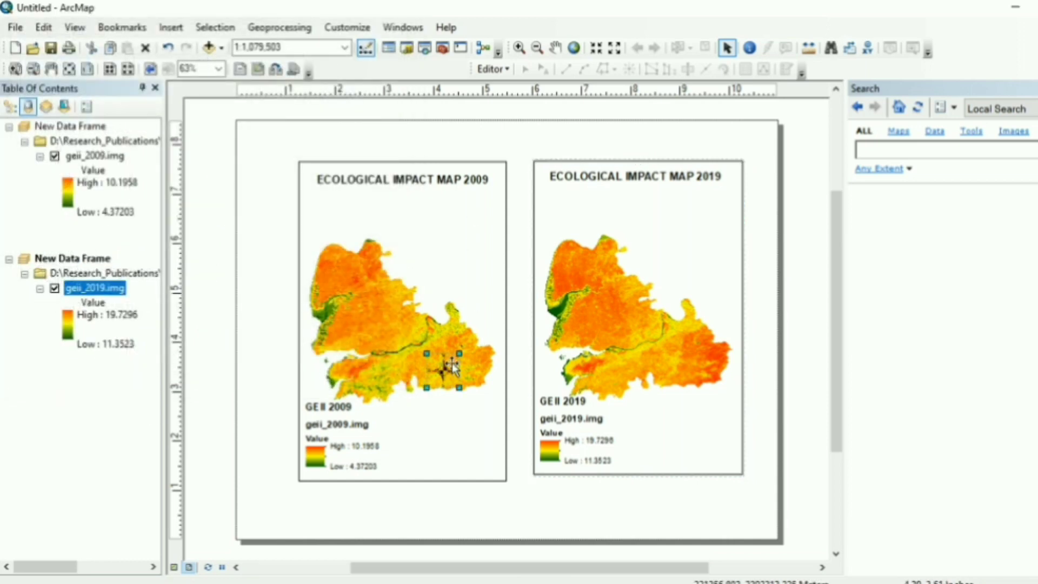
pyautogui.moveTo(452, 361); pyautogui.dragTo(482, 201)
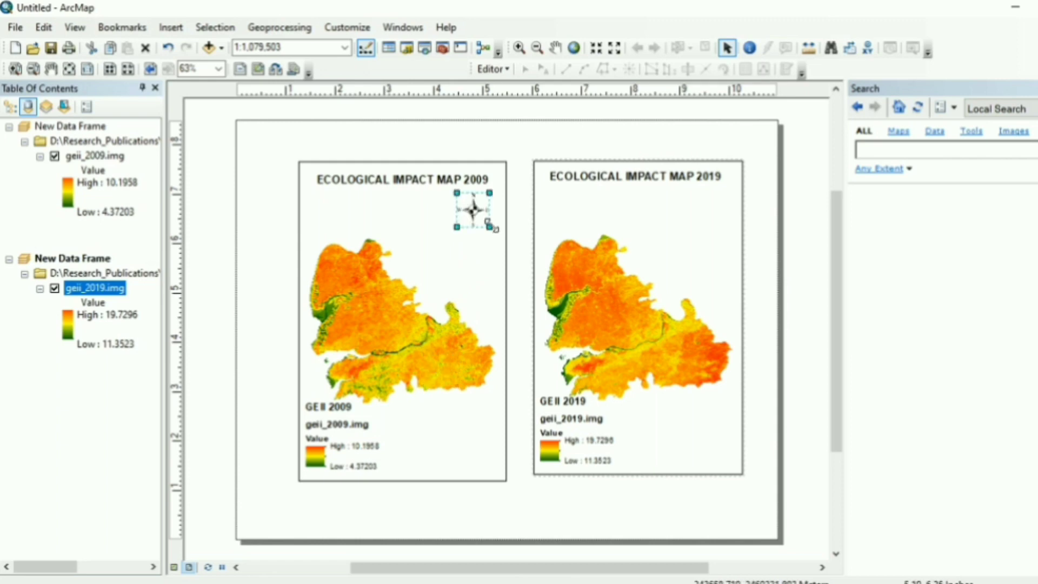
# Step: Add a second compass north arrow at the 2019 map's top right and delete the misplaced one
pyautogui.click(690, 416)
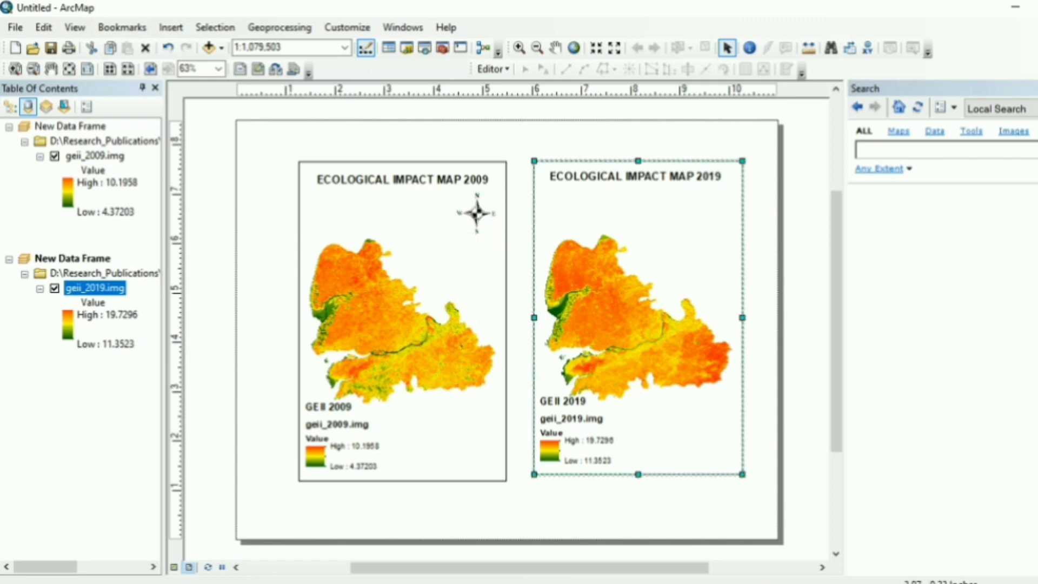
pyautogui.click(170, 27)
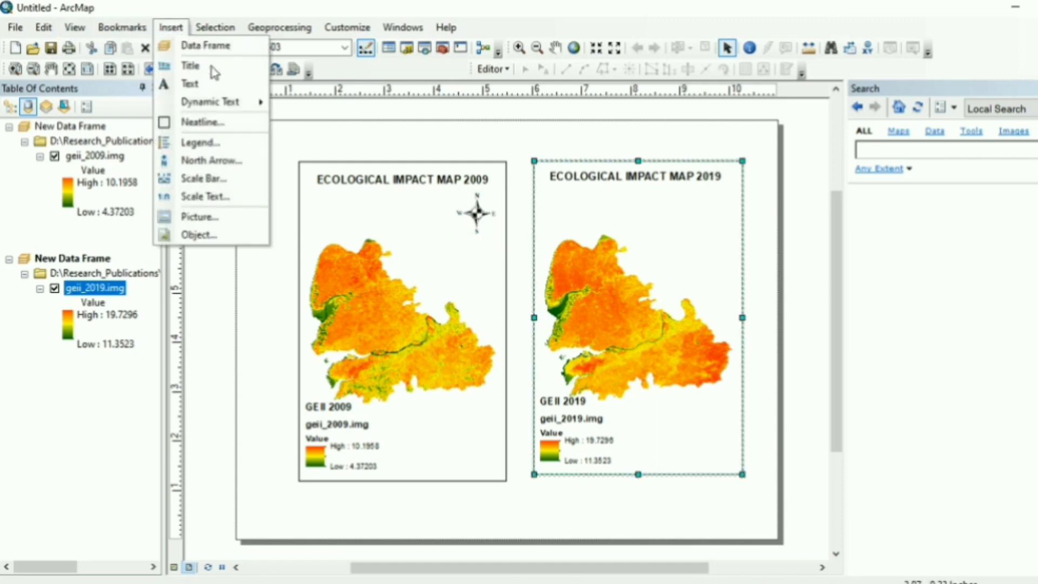
pyautogui.click(226, 161)
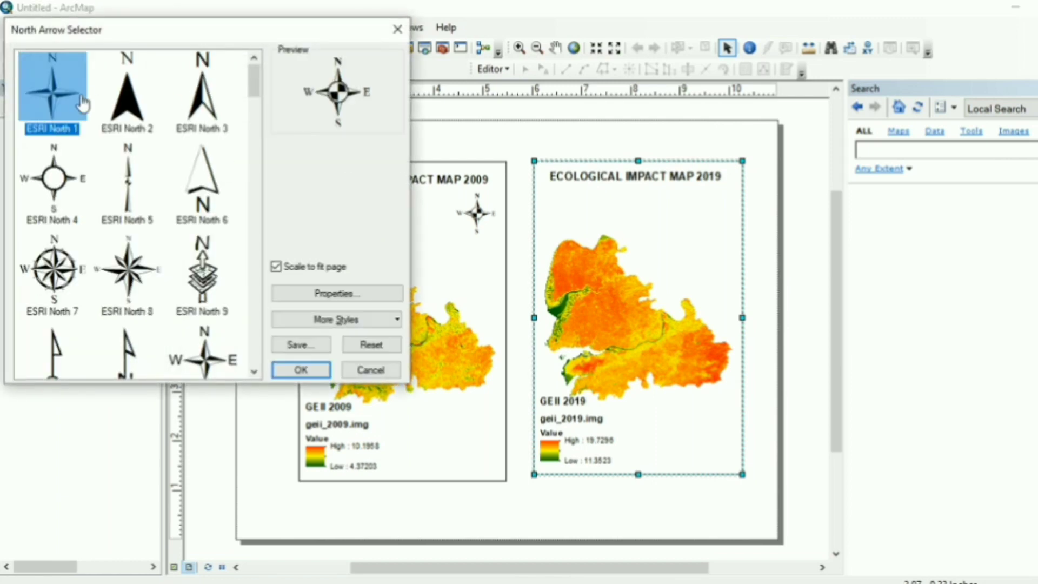
pyautogui.click(301, 370)
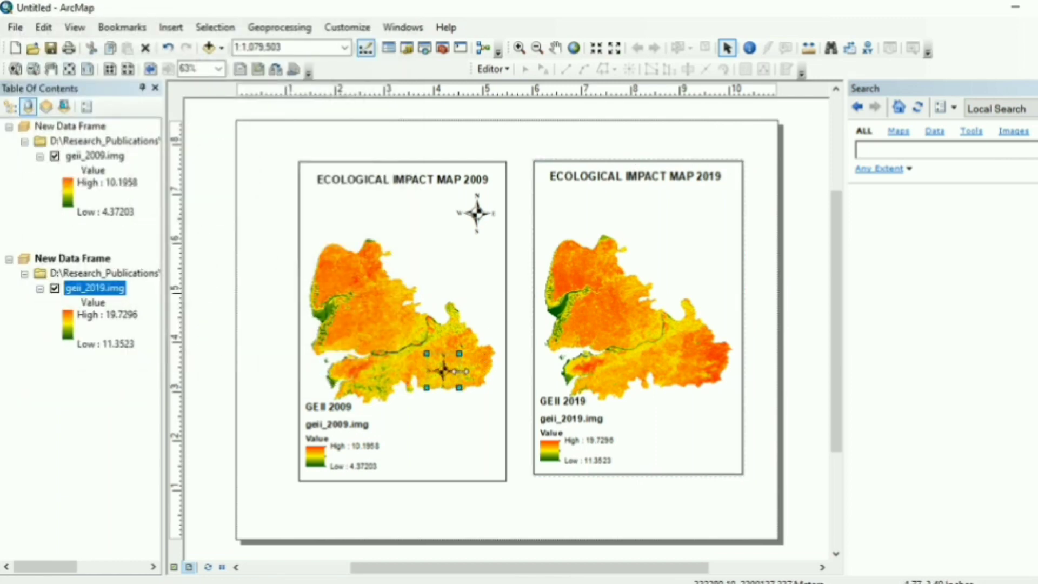
pyautogui.press('Delete')
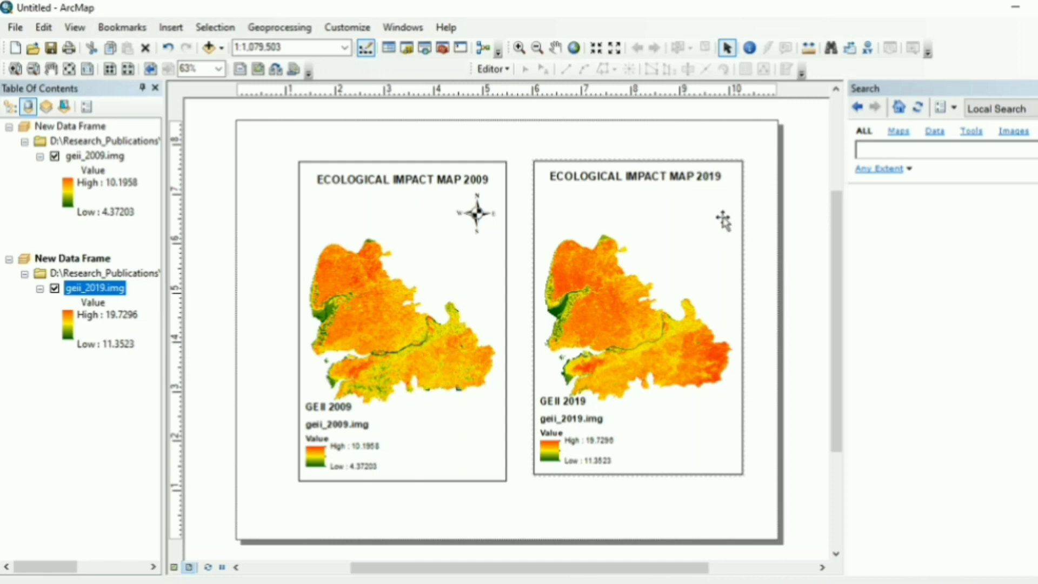
pyautogui.moveTo(723, 219); pyautogui.dragTo(725, 215)
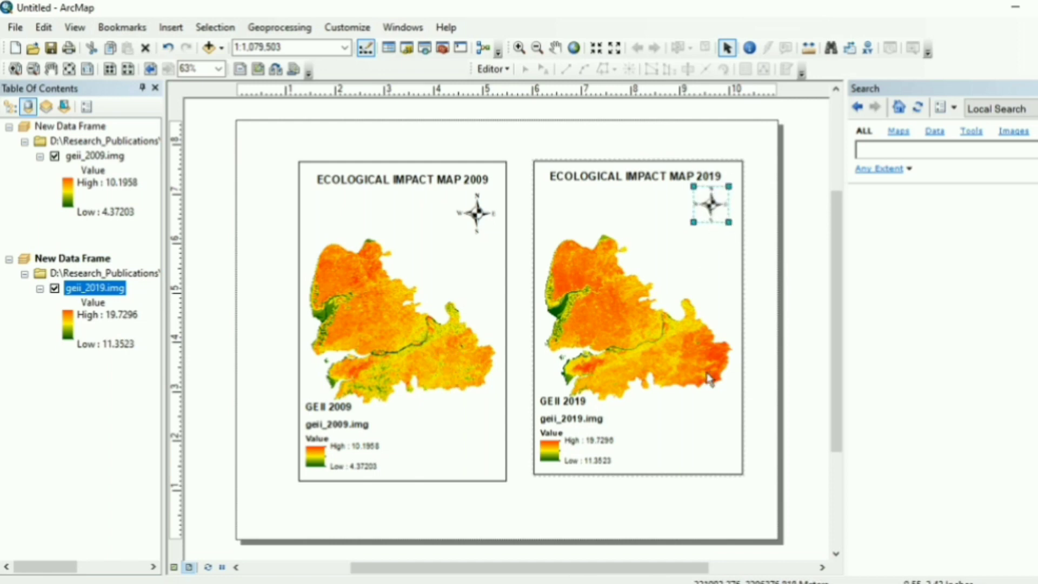
pyautogui.click(726, 427)
# Step: Add an Alternating Scale Bar 1 Metric to the 2009 map and place it beside its legend
pyautogui.click(668, 483)
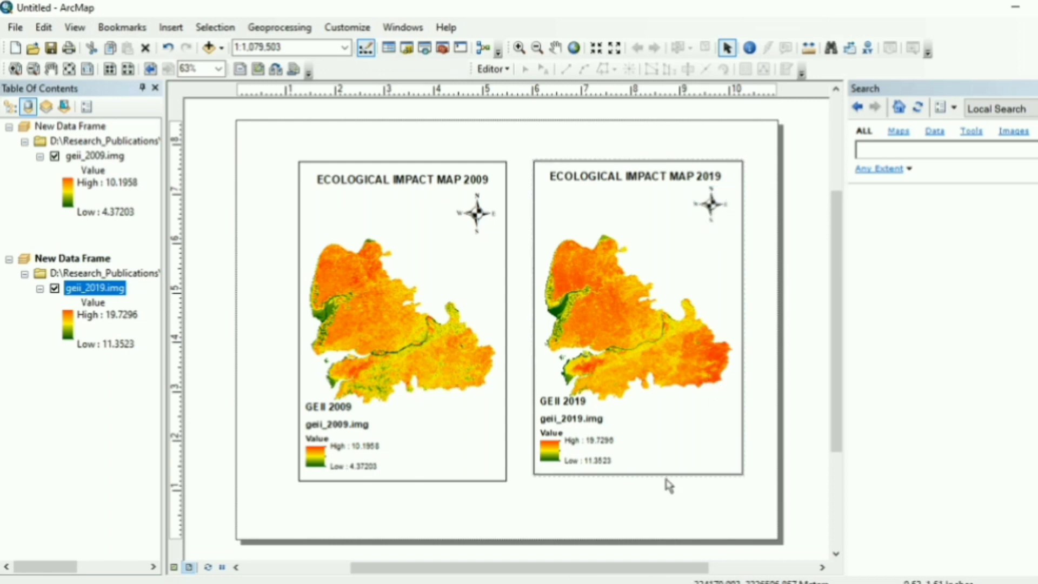
pyautogui.click(469, 432)
pyautogui.click(170, 28)
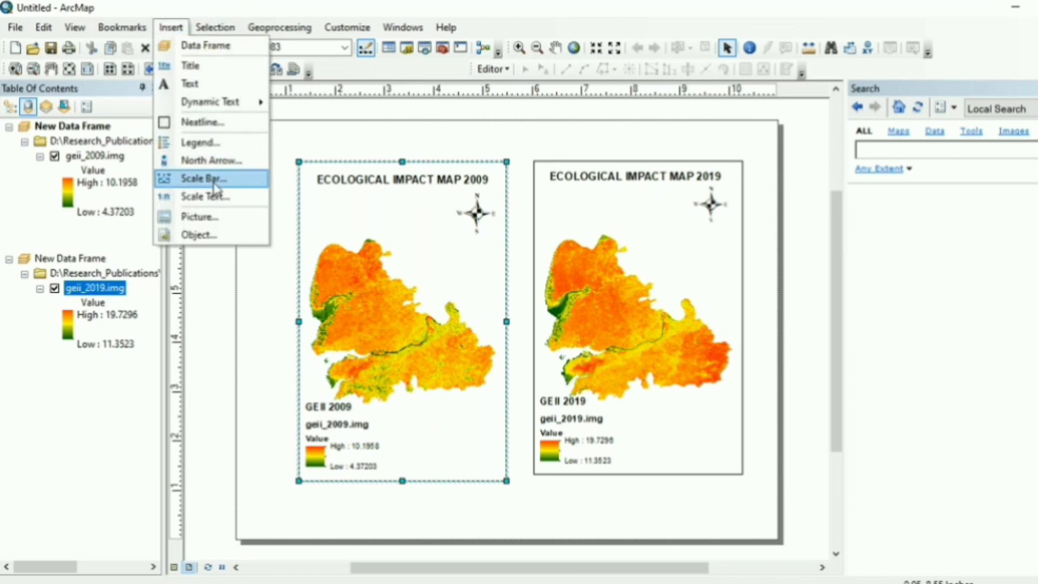
pyautogui.click(214, 185)
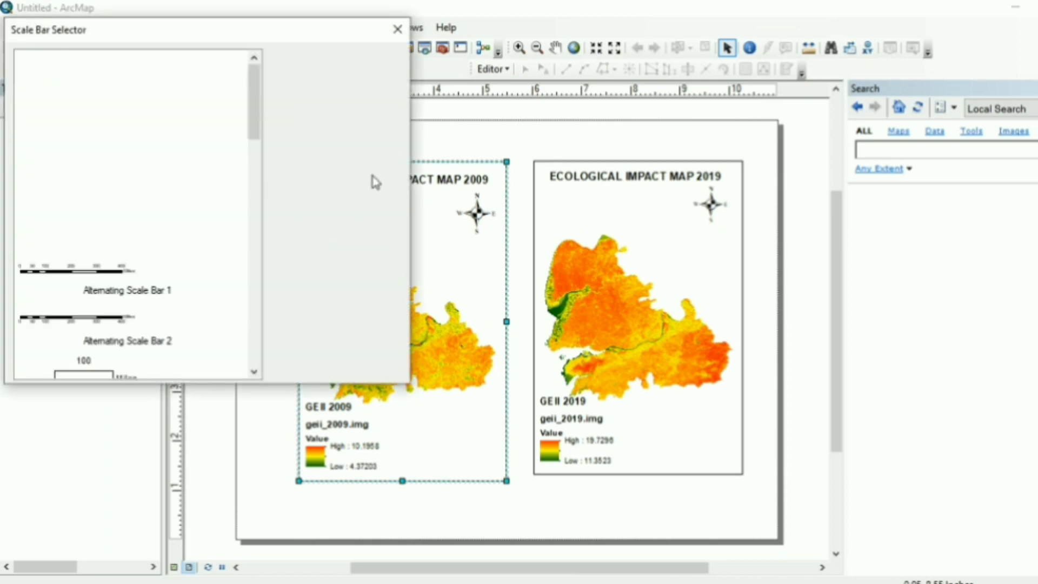
pyautogui.scroll(-5, 258, 100)
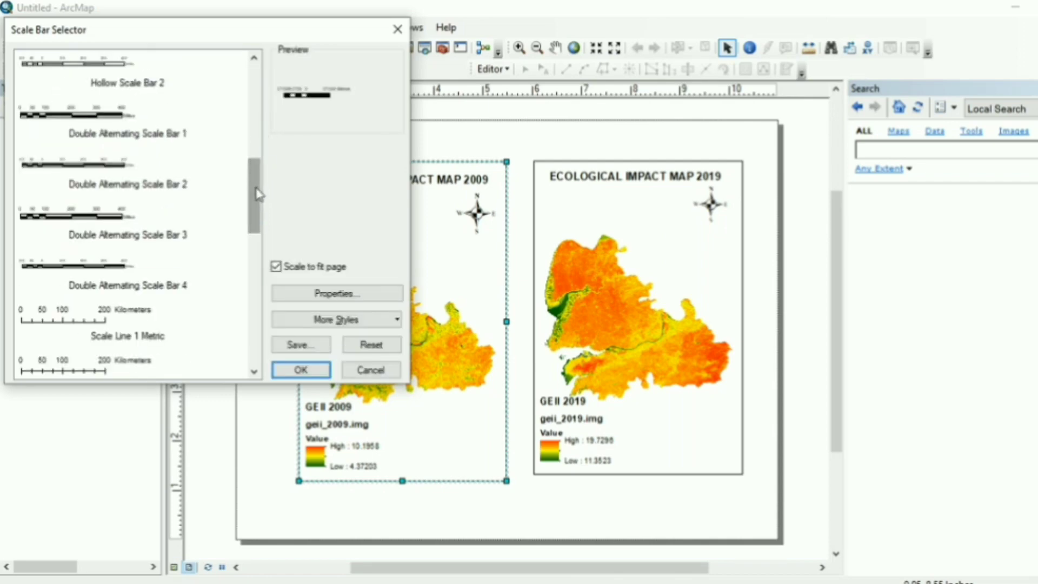
pyautogui.moveTo(258, 195); pyautogui.dragTo(255, 251)
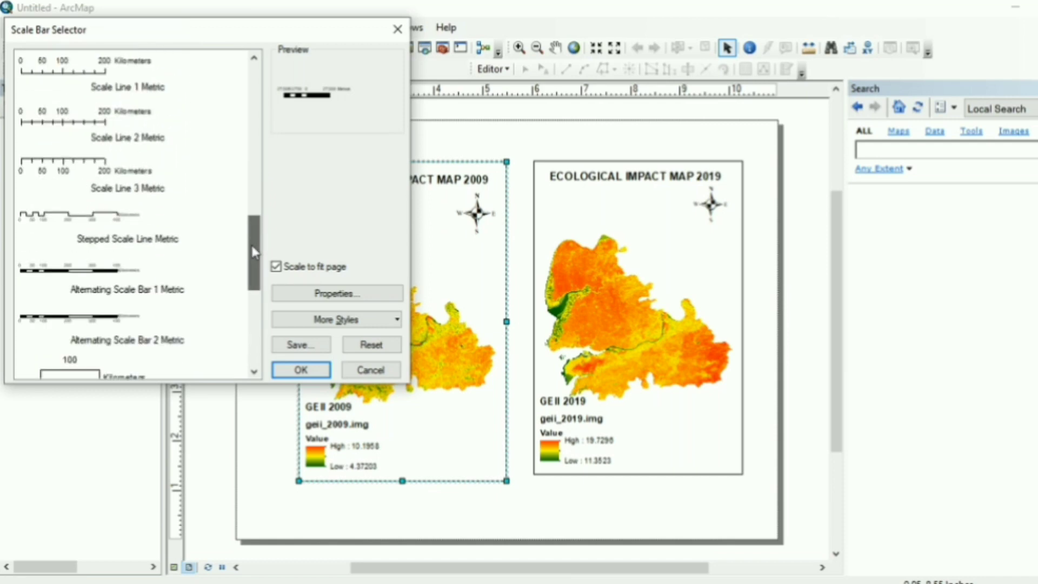
pyautogui.click(124, 270)
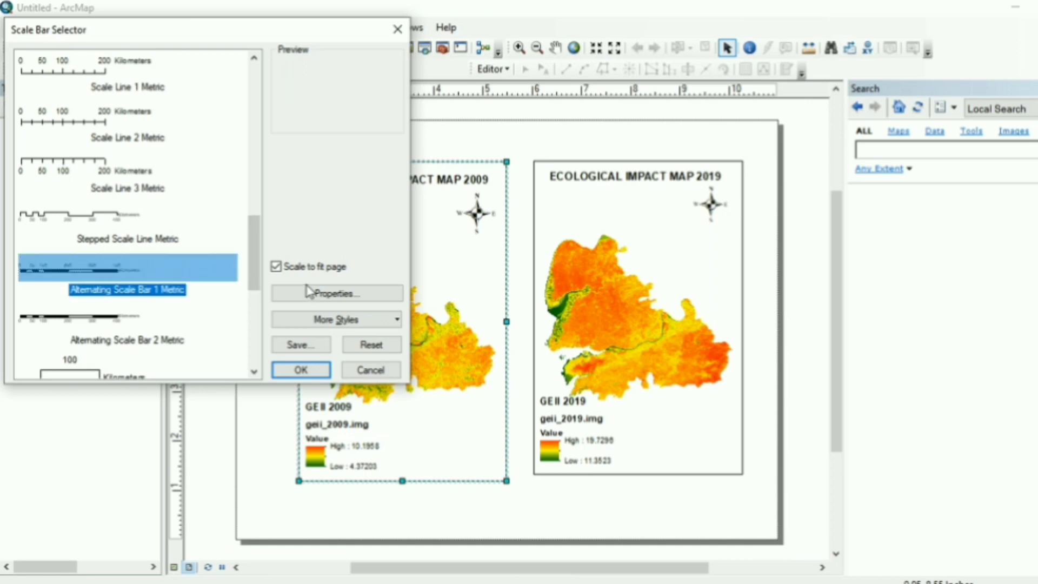
pyautogui.click(301, 369)
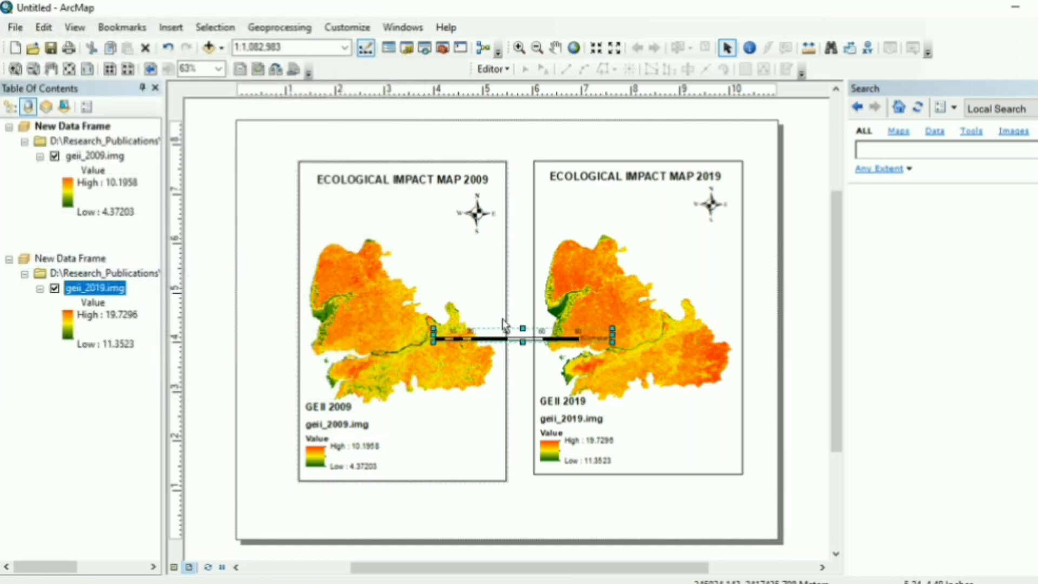
pyautogui.moveTo(517, 338); pyautogui.dragTo(430, 469)
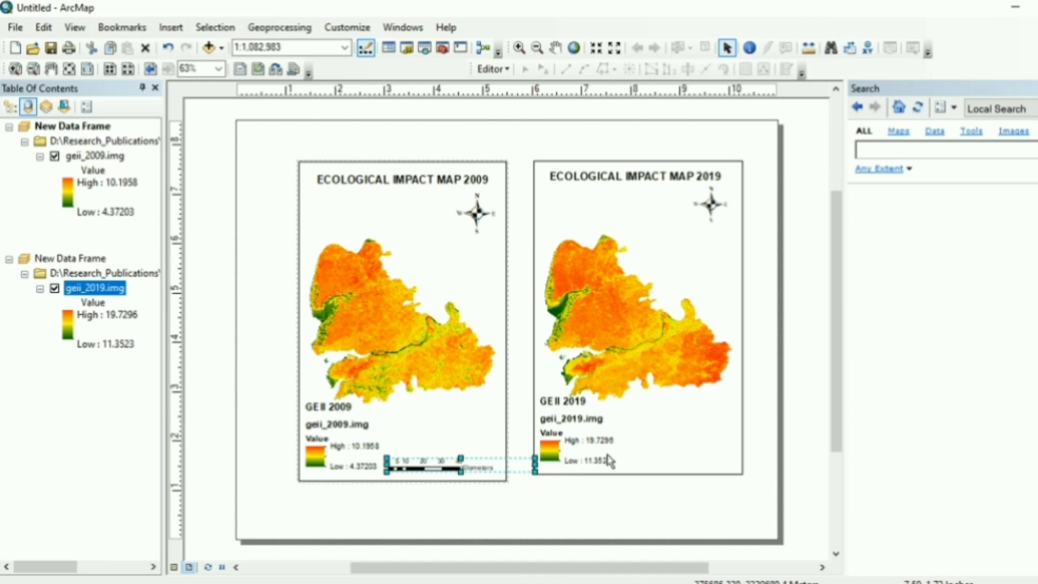
pyautogui.click(644, 460)
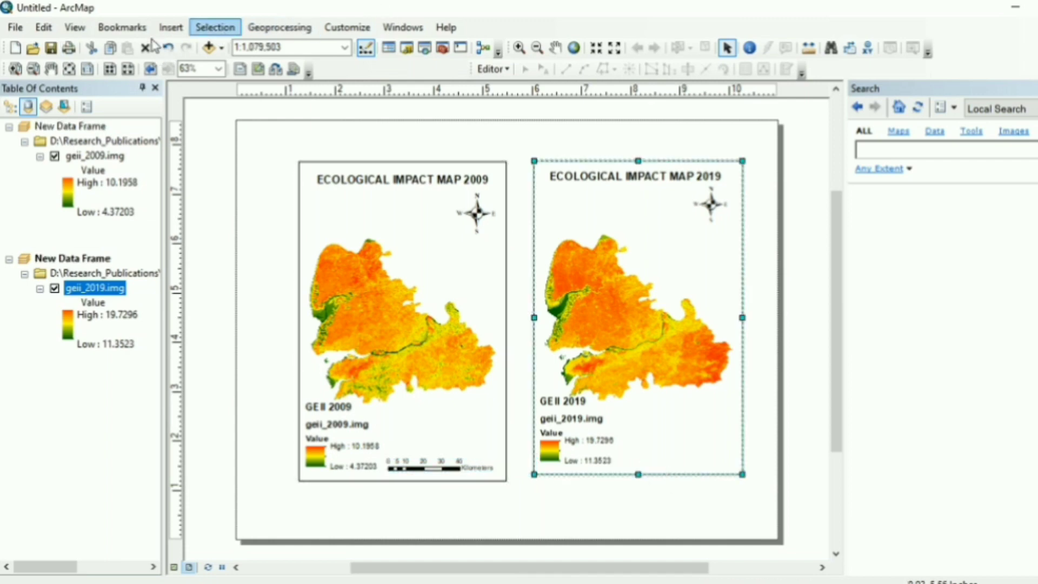
# Step: Add an Alternating Scale Bar 1 Metric under the 2019 map, shortened to clear the legend
pyautogui.click(170, 27)
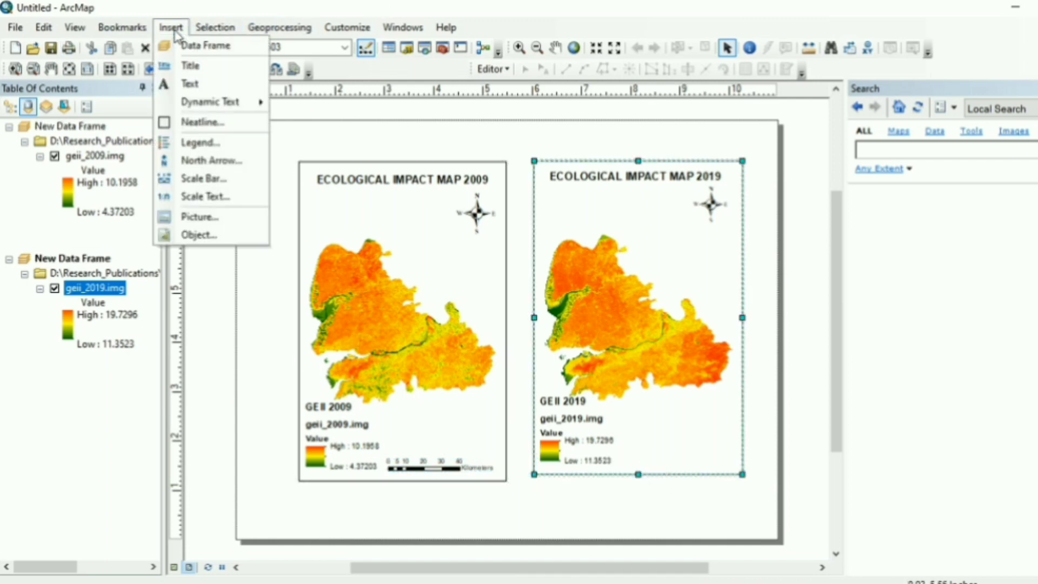
pyautogui.click(210, 179)
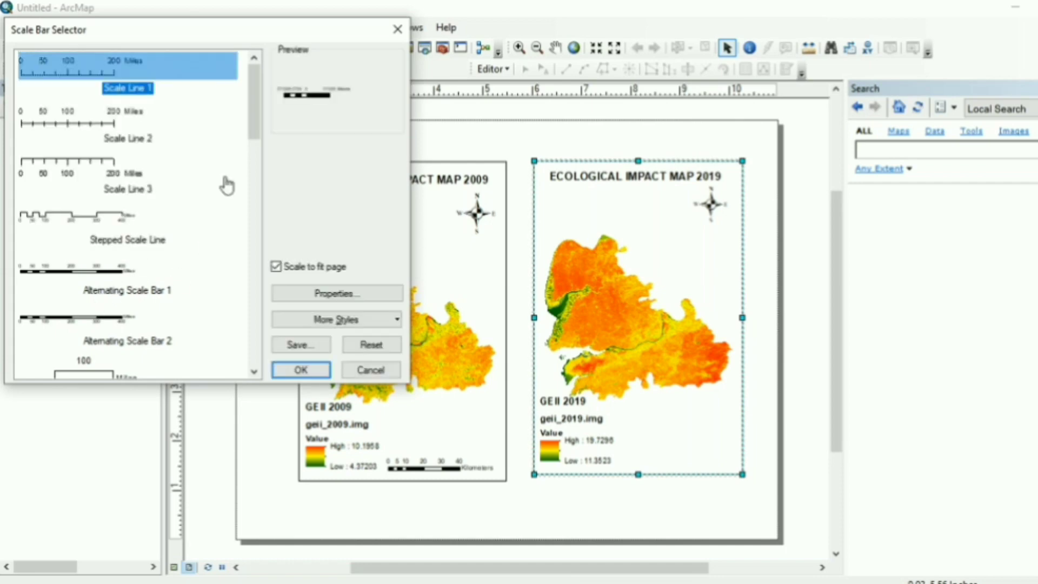
pyautogui.scroll(-5, 249, 160)
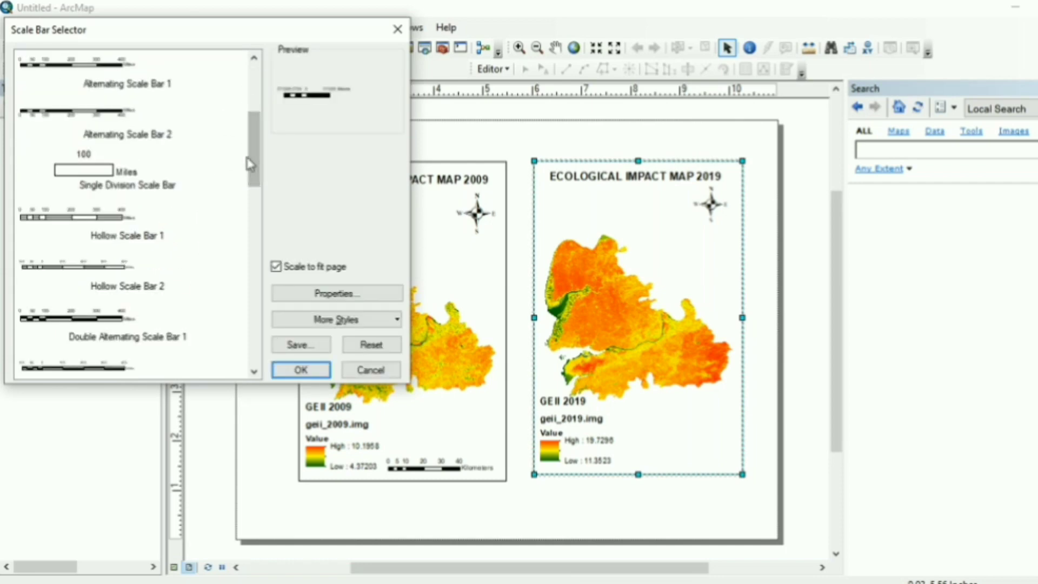
pyautogui.moveTo(250, 164); pyautogui.dragTo(259, 256)
pyautogui.click(139, 260)
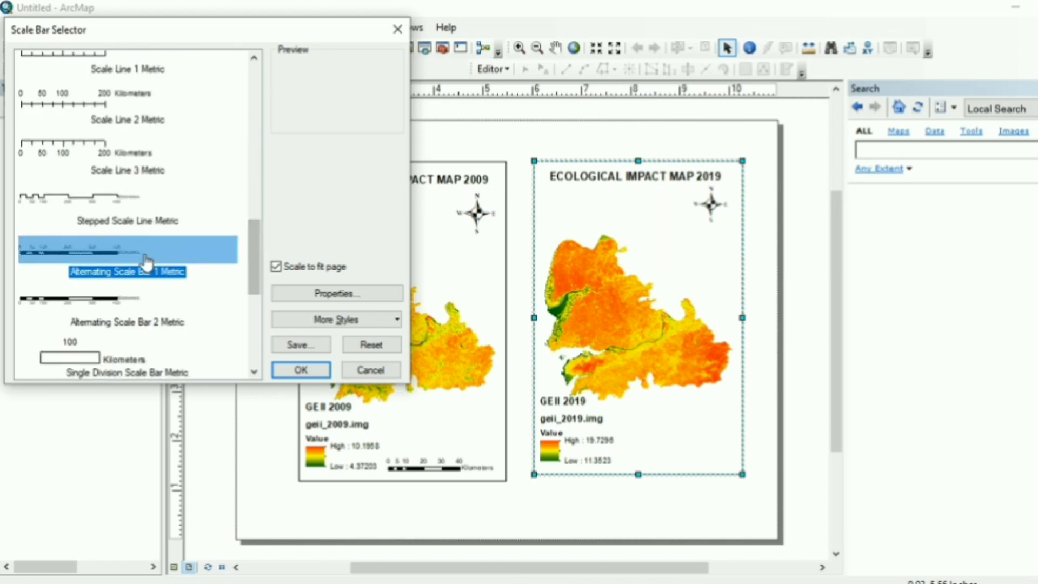
pyautogui.click(301, 370)
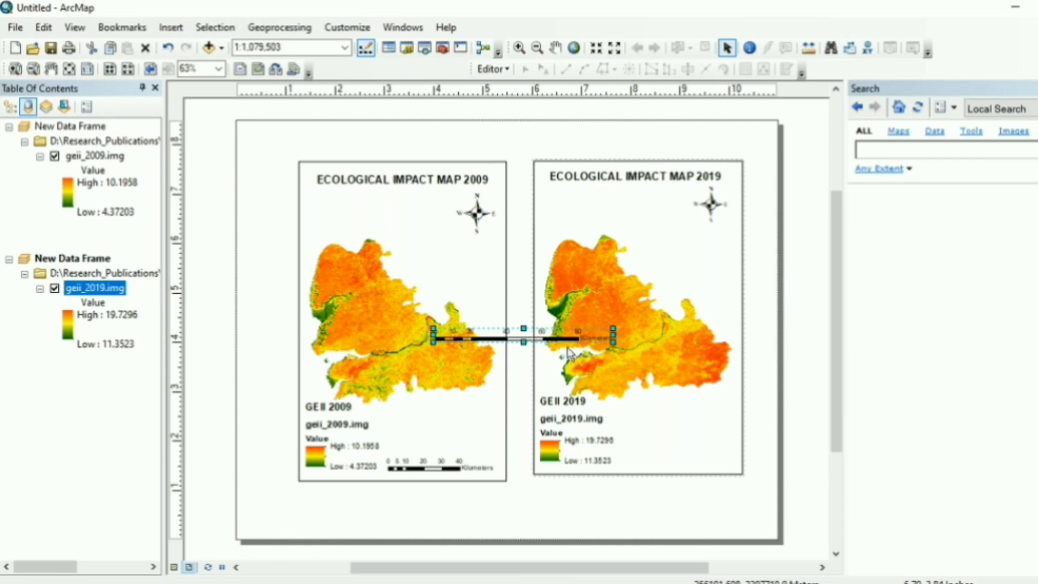
pyautogui.moveTo(506, 338); pyautogui.dragTo(643, 459)
pyautogui.moveTo(570, 456); pyautogui.dragTo(670, 463)
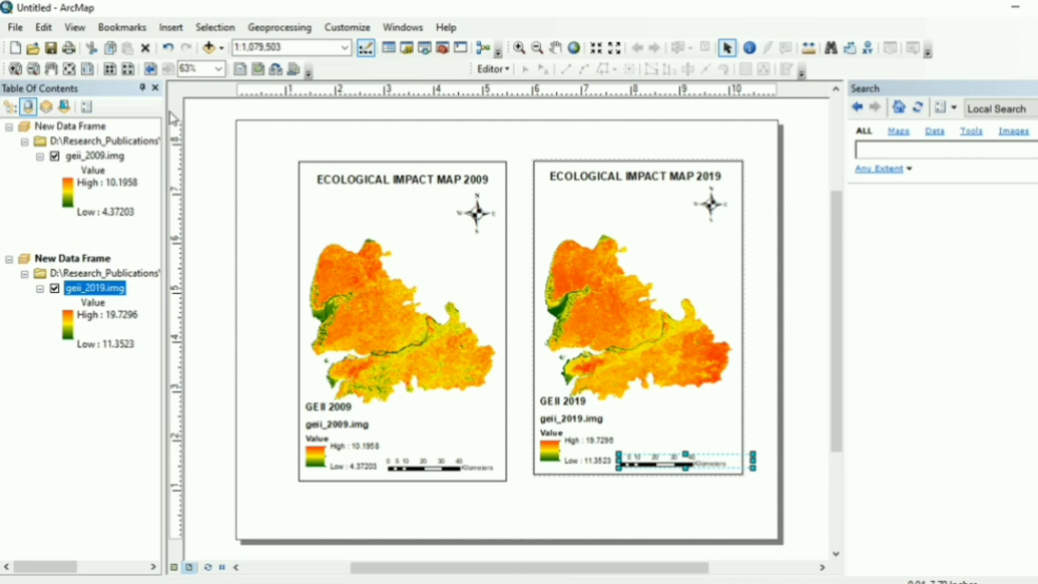
# Step: Add a neatline with a thick black border and a yellow Linear Gradient background
pyautogui.click(170, 27)
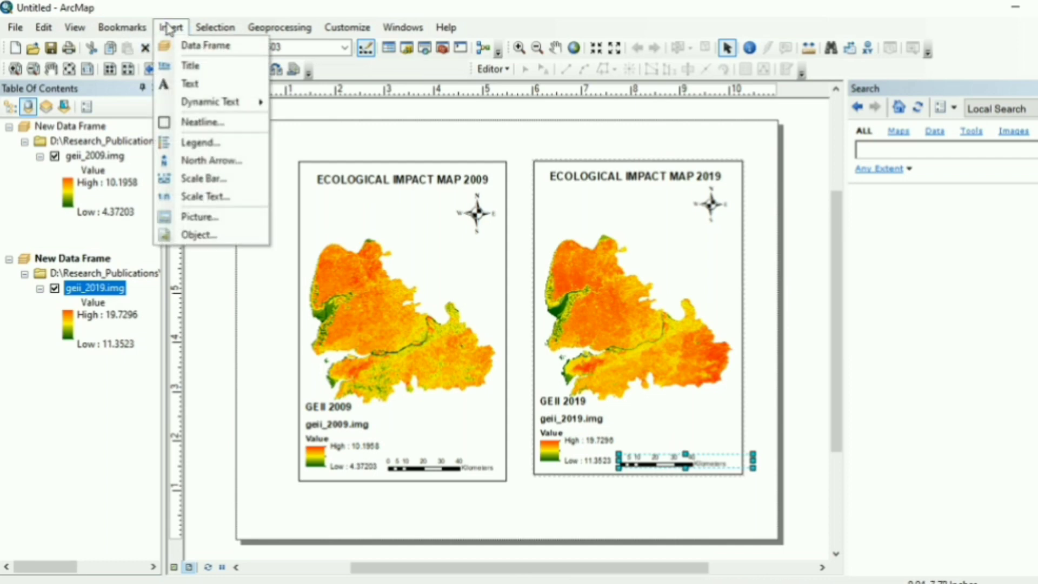
pyautogui.click(210, 123)
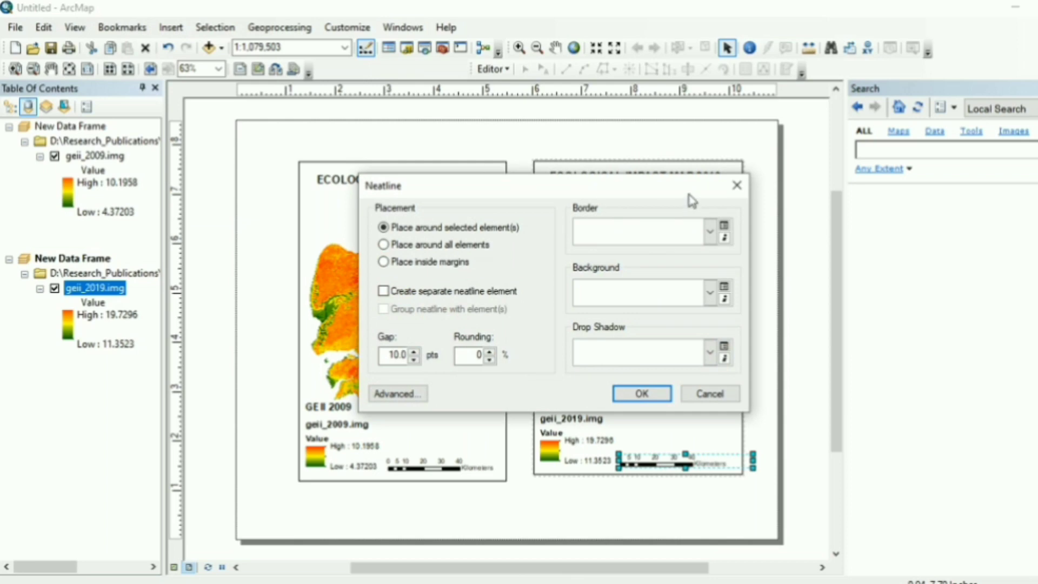
pyautogui.click(710, 234)
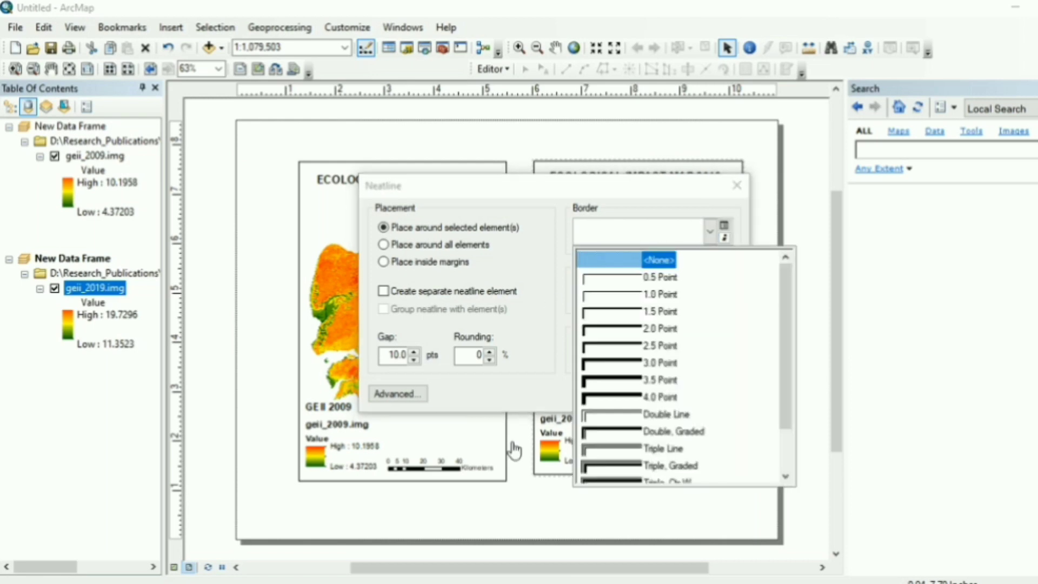
pyautogui.click(627, 404)
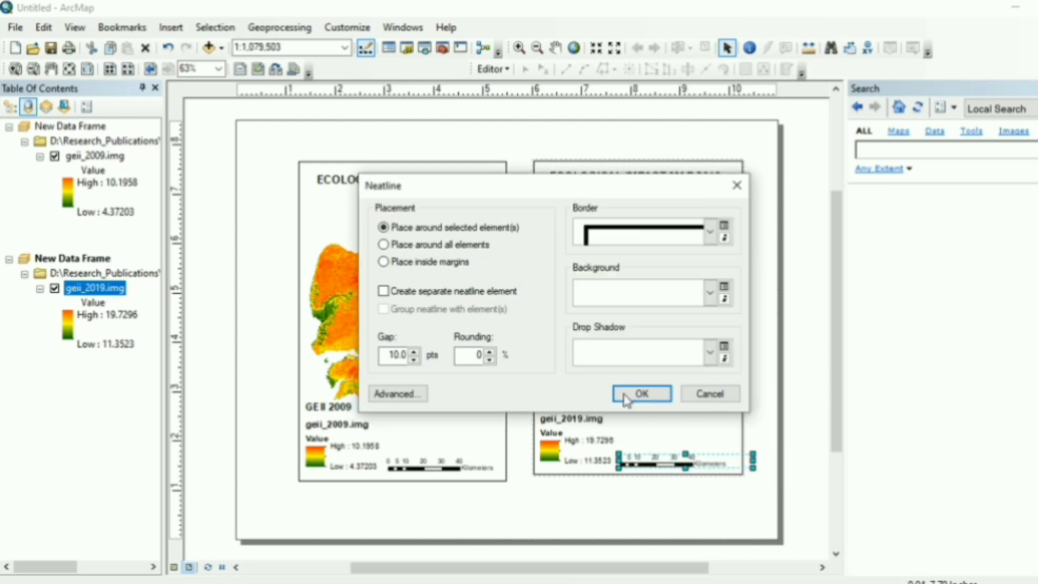
pyautogui.click(711, 295)
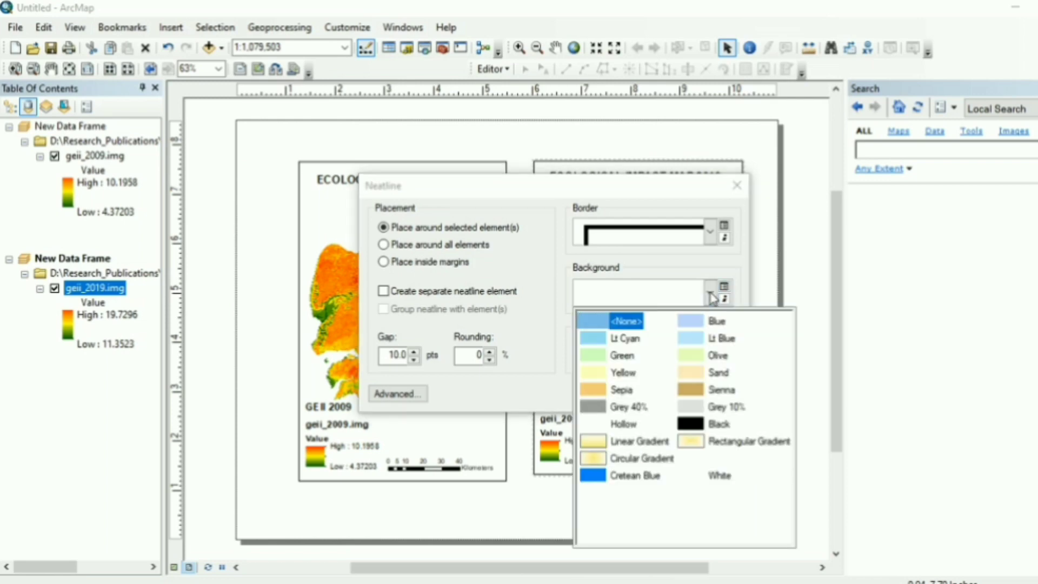
pyautogui.click(596, 443)
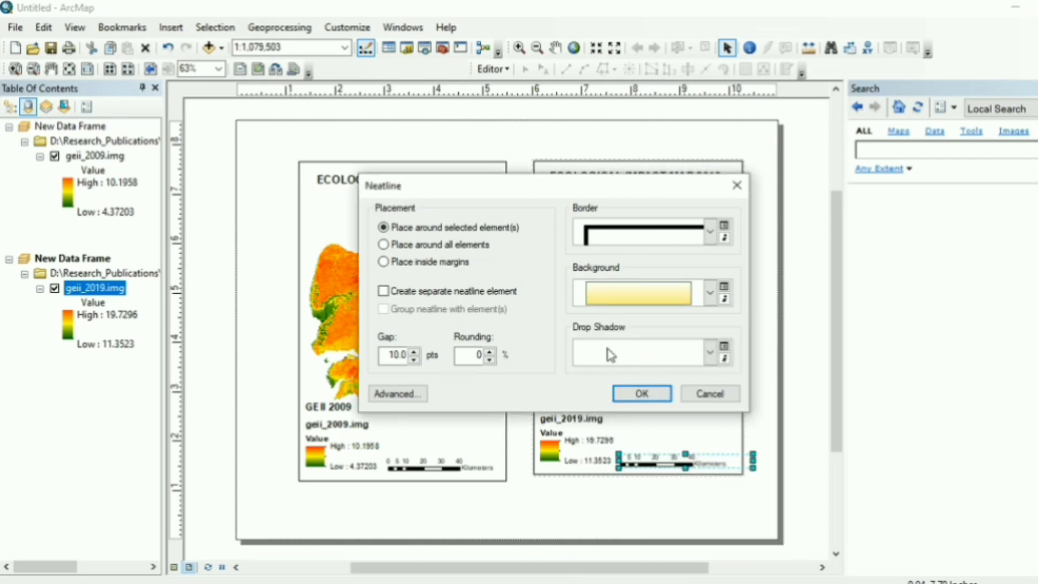
pyautogui.click(644, 392)
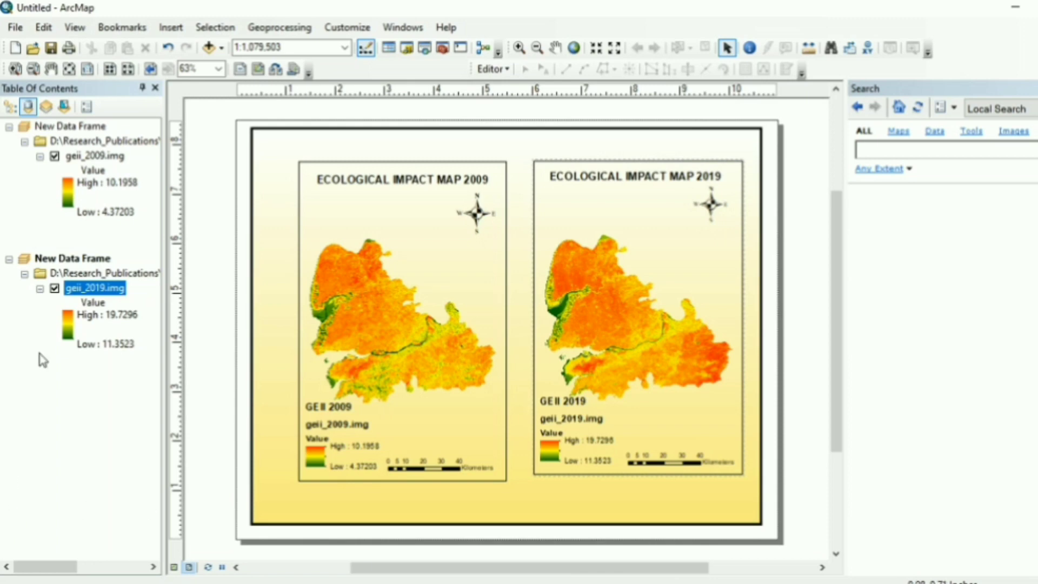
# Step: Start a map export with JPEG as the file type
pyautogui.click(16, 28)
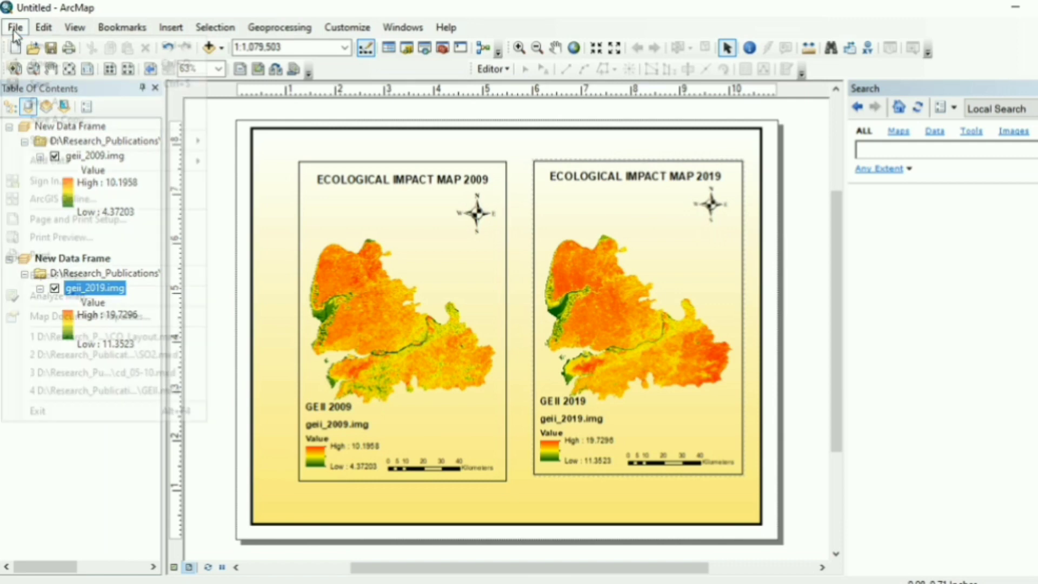
pyautogui.click(78, 277)
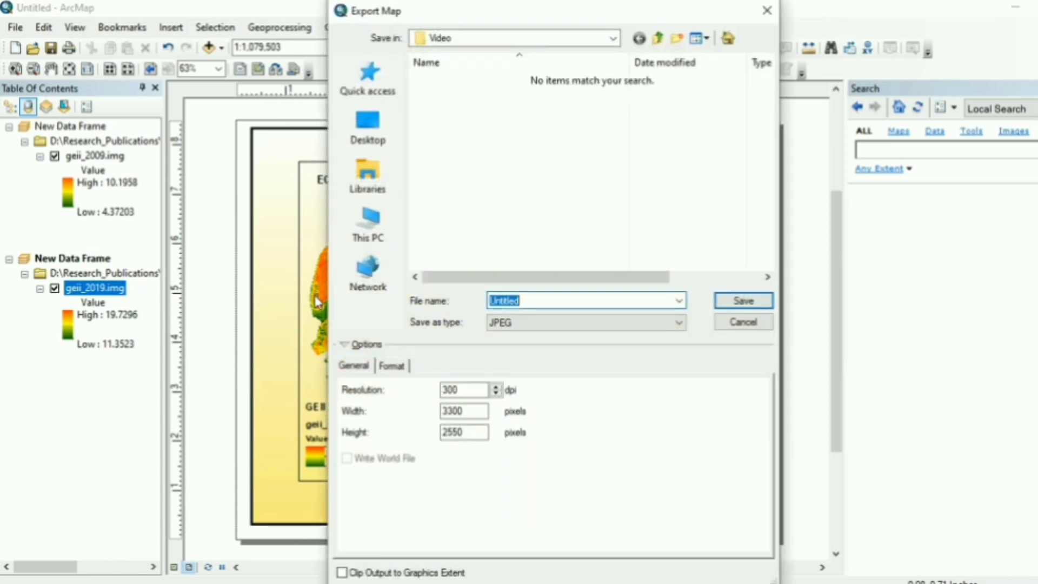
pyautogui.click(541, 324)
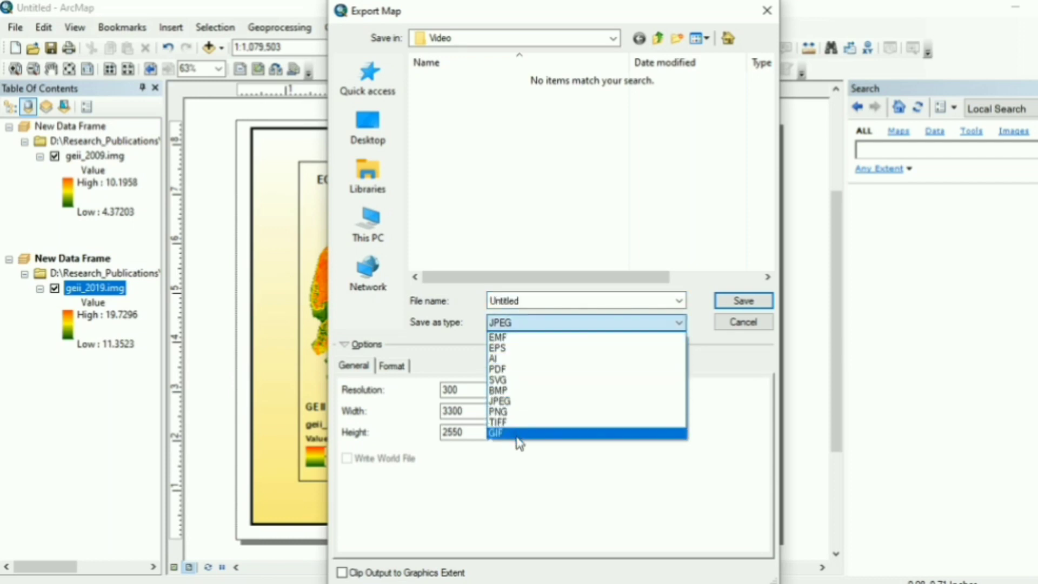
pyautogui.click(518, 401)
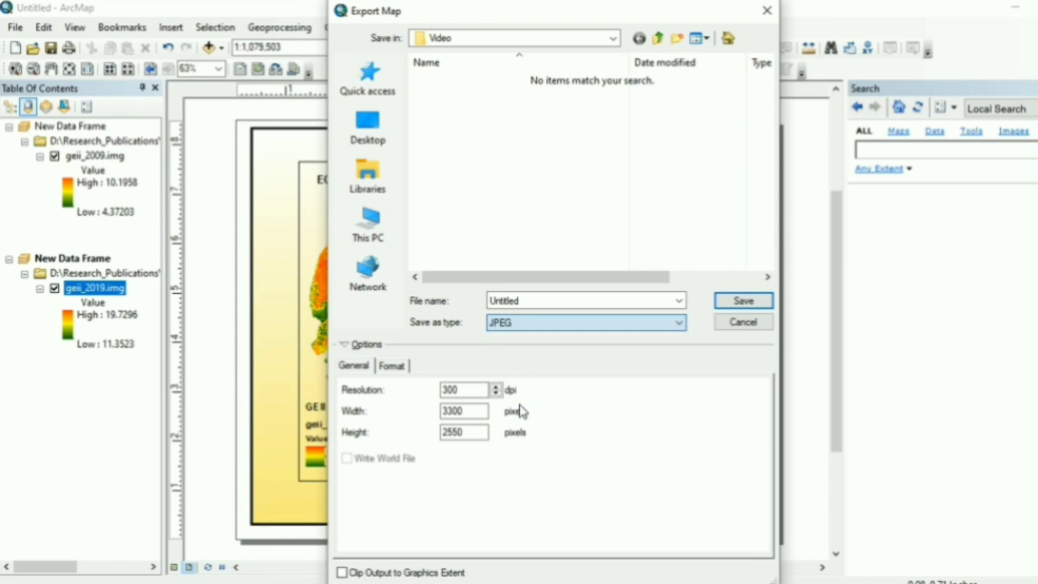
# Step: Set the export destination to the Video folder and confirm 300 dpi resolution
pyautogui.click(493, 41)
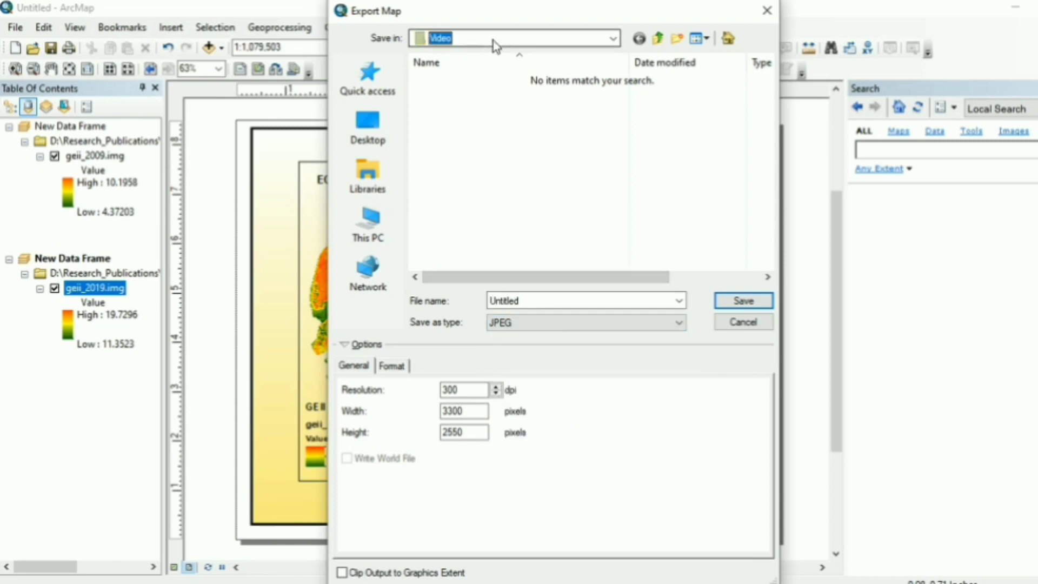
pyautogui.click(613, 40)
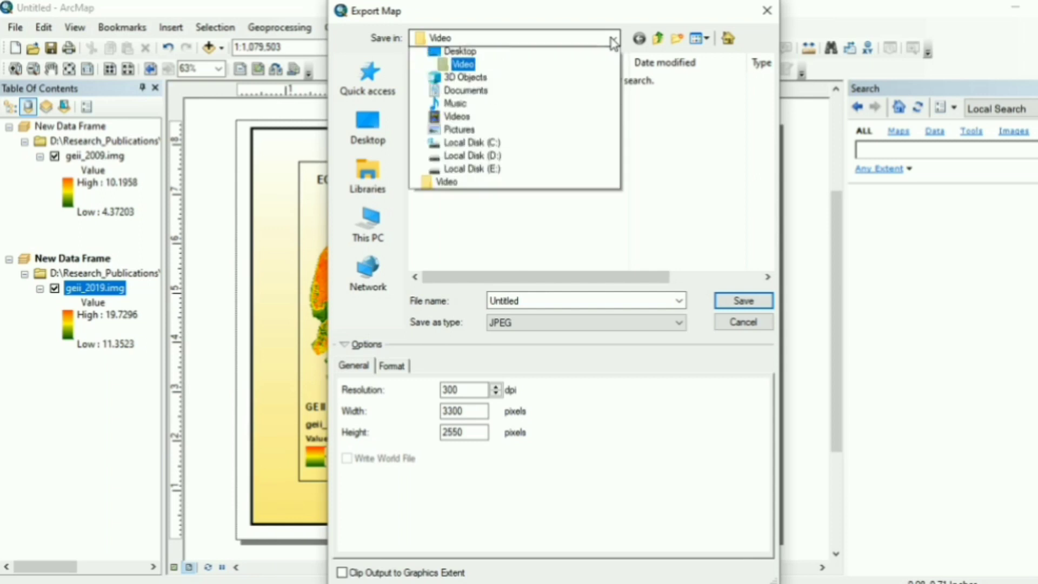
pyautogui.click(613, 41)
pyautogui.click(613, 40)
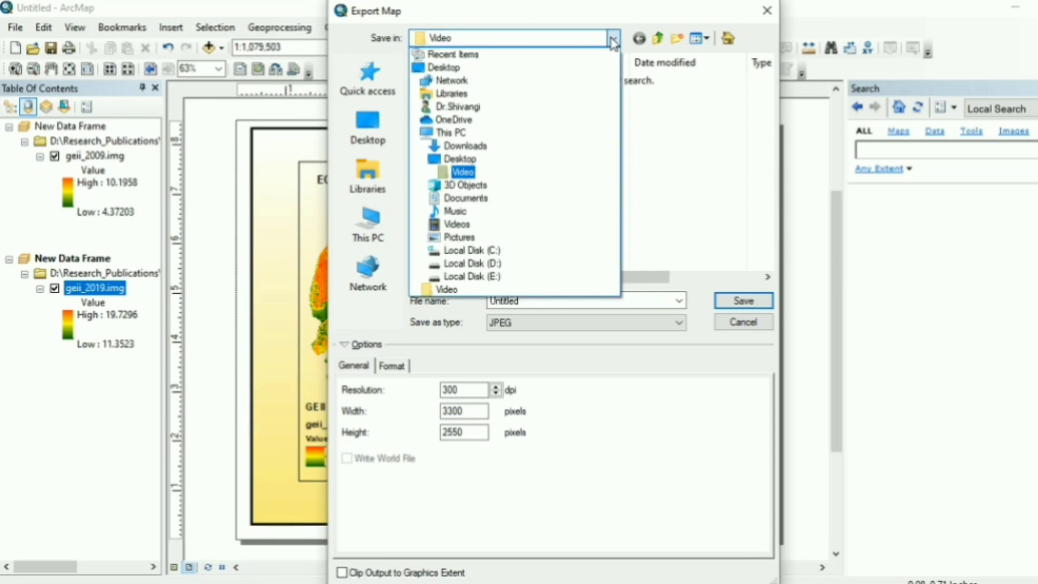
pyautogui.click(613, 40)
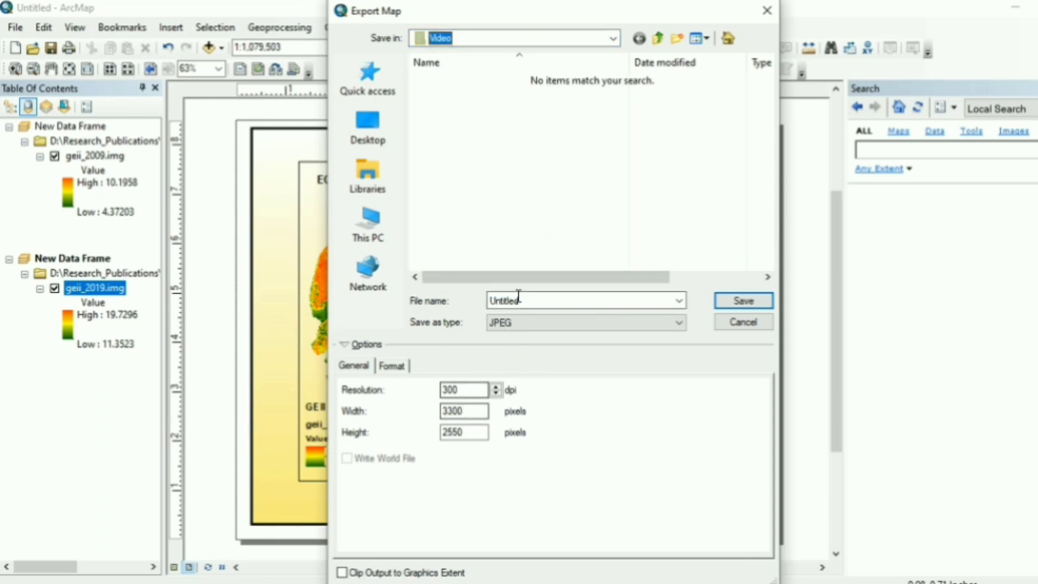
pyautogui.click(466, 390)
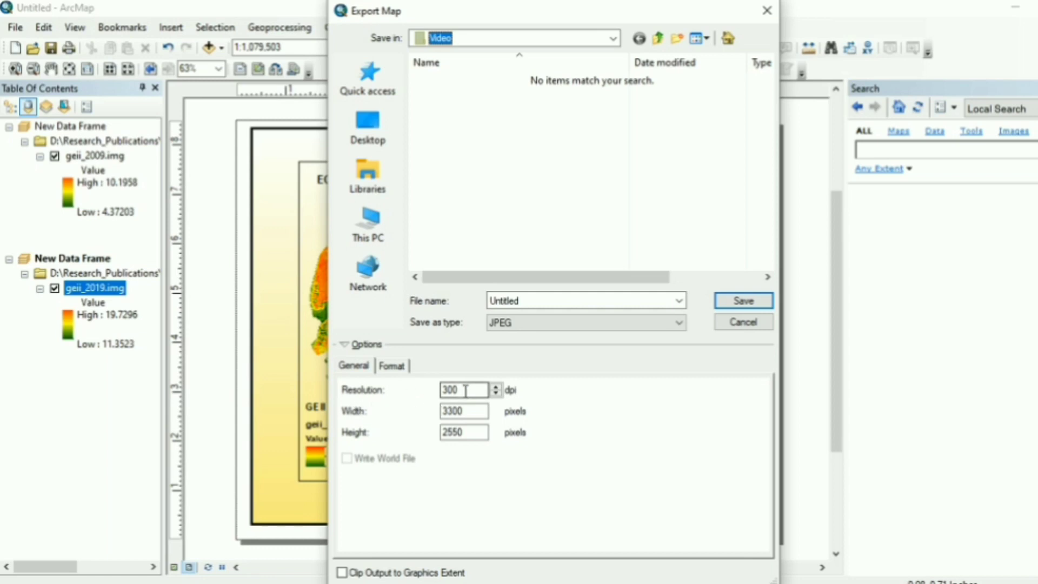